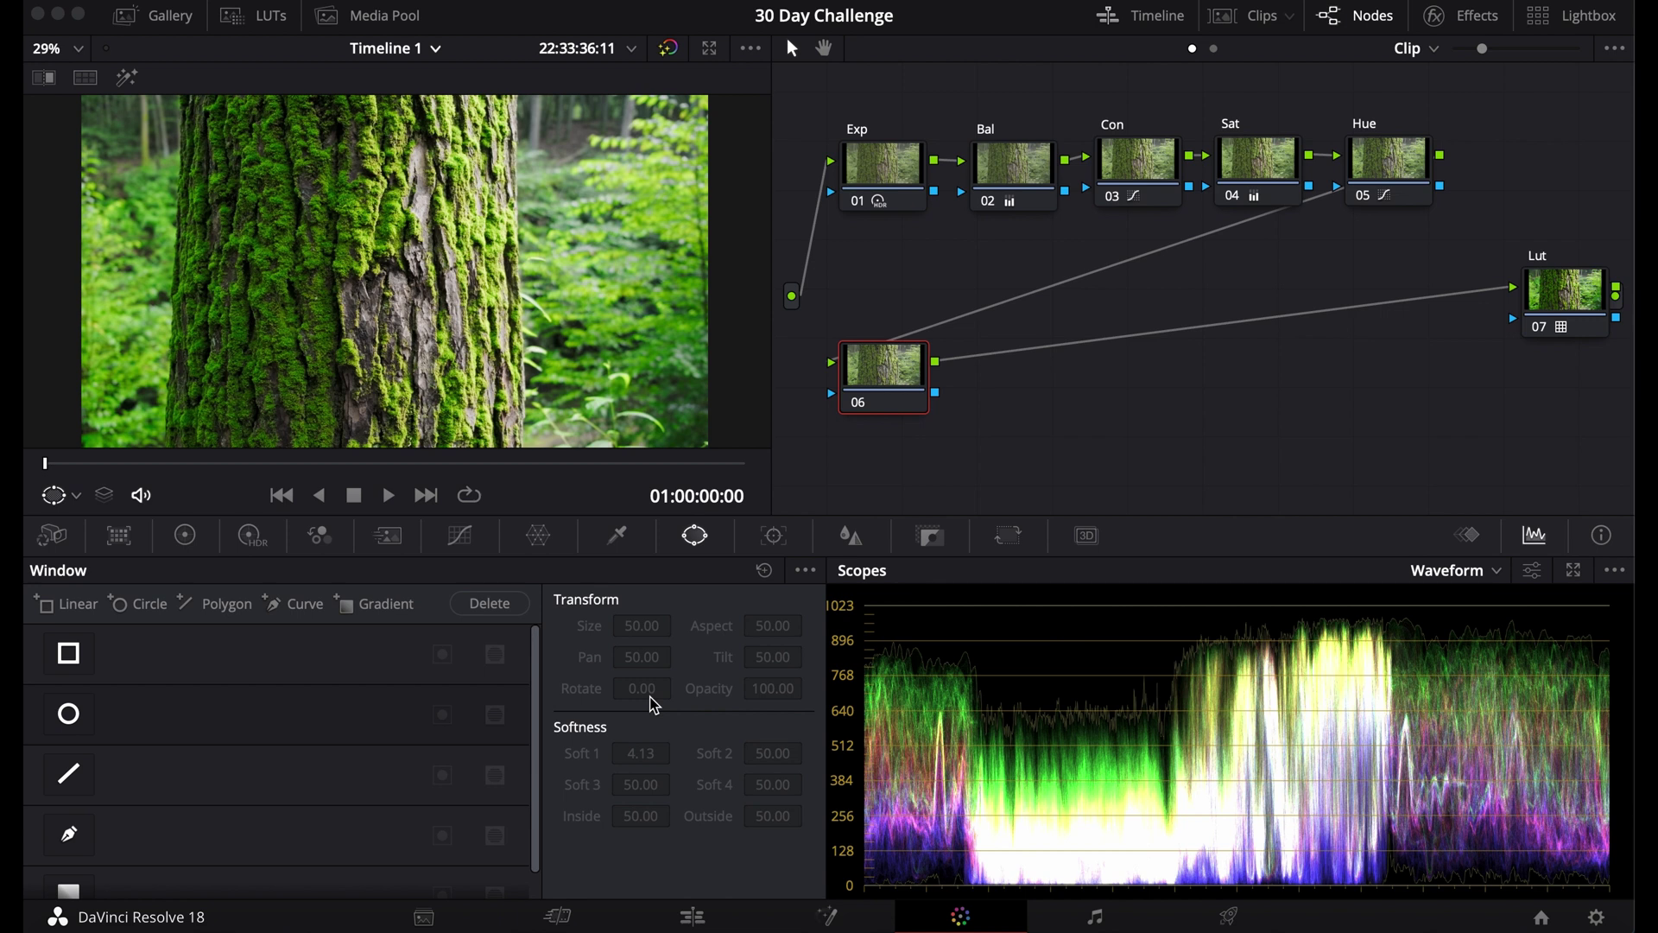
Try a tilted rectangular window on node 06, then switch it back off.
{"action": "left_click", "coordinate": [68, 654]}
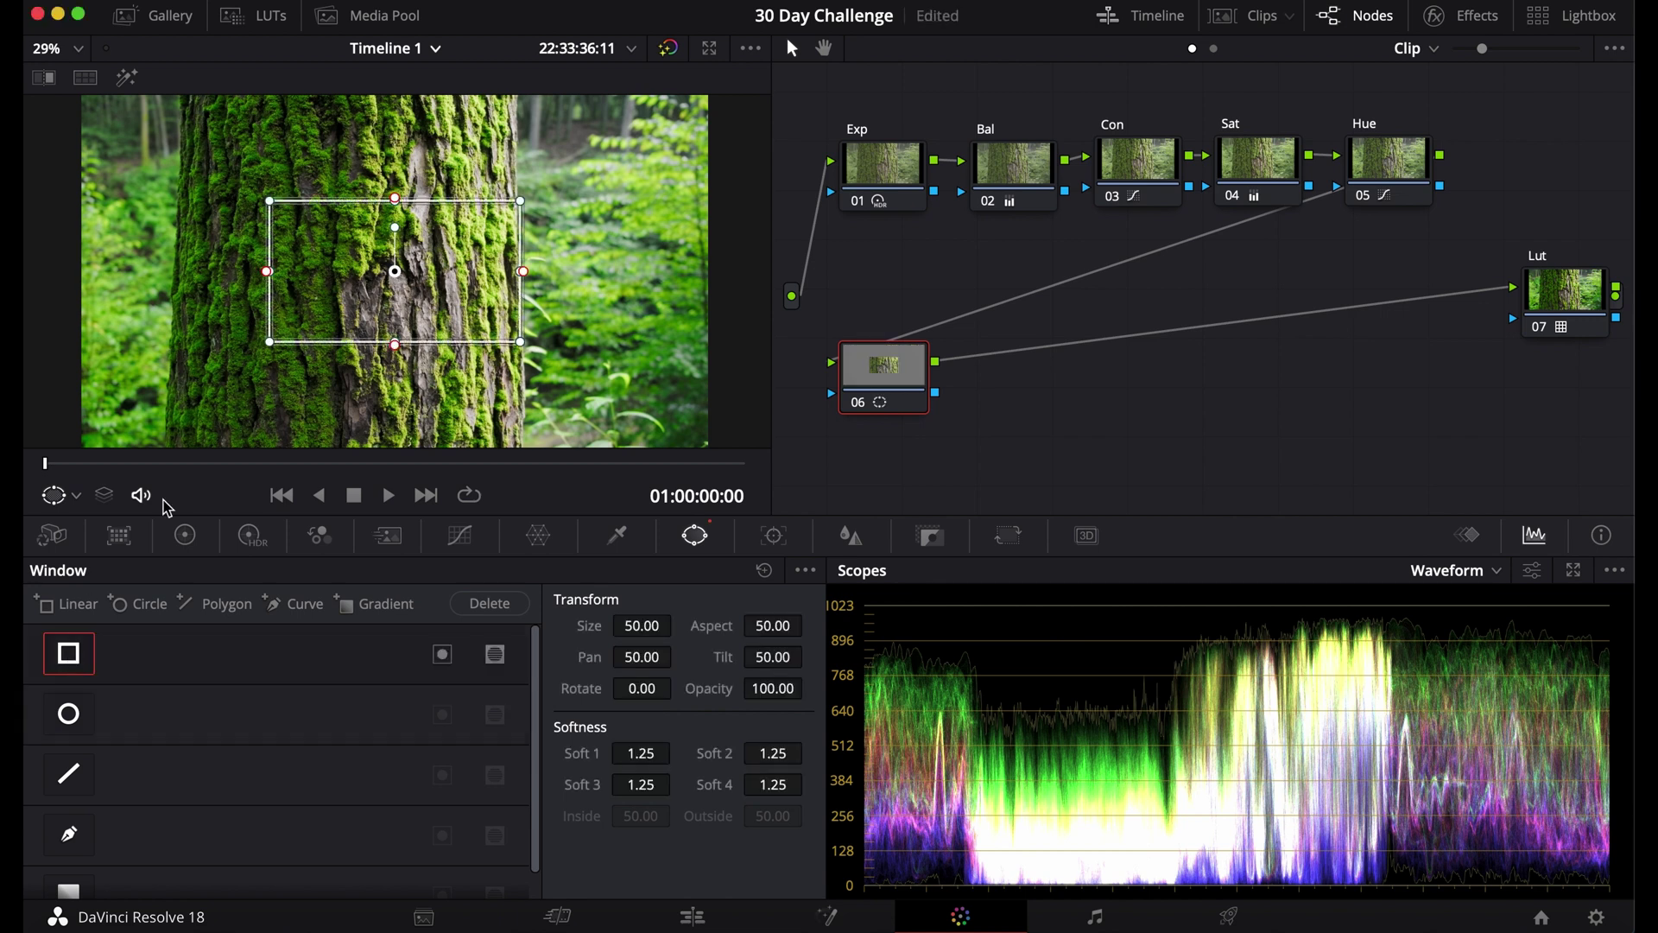
{"action": "left_click_drag", "start_coordinate": [642, 688], "coordinate": [678, 777]}
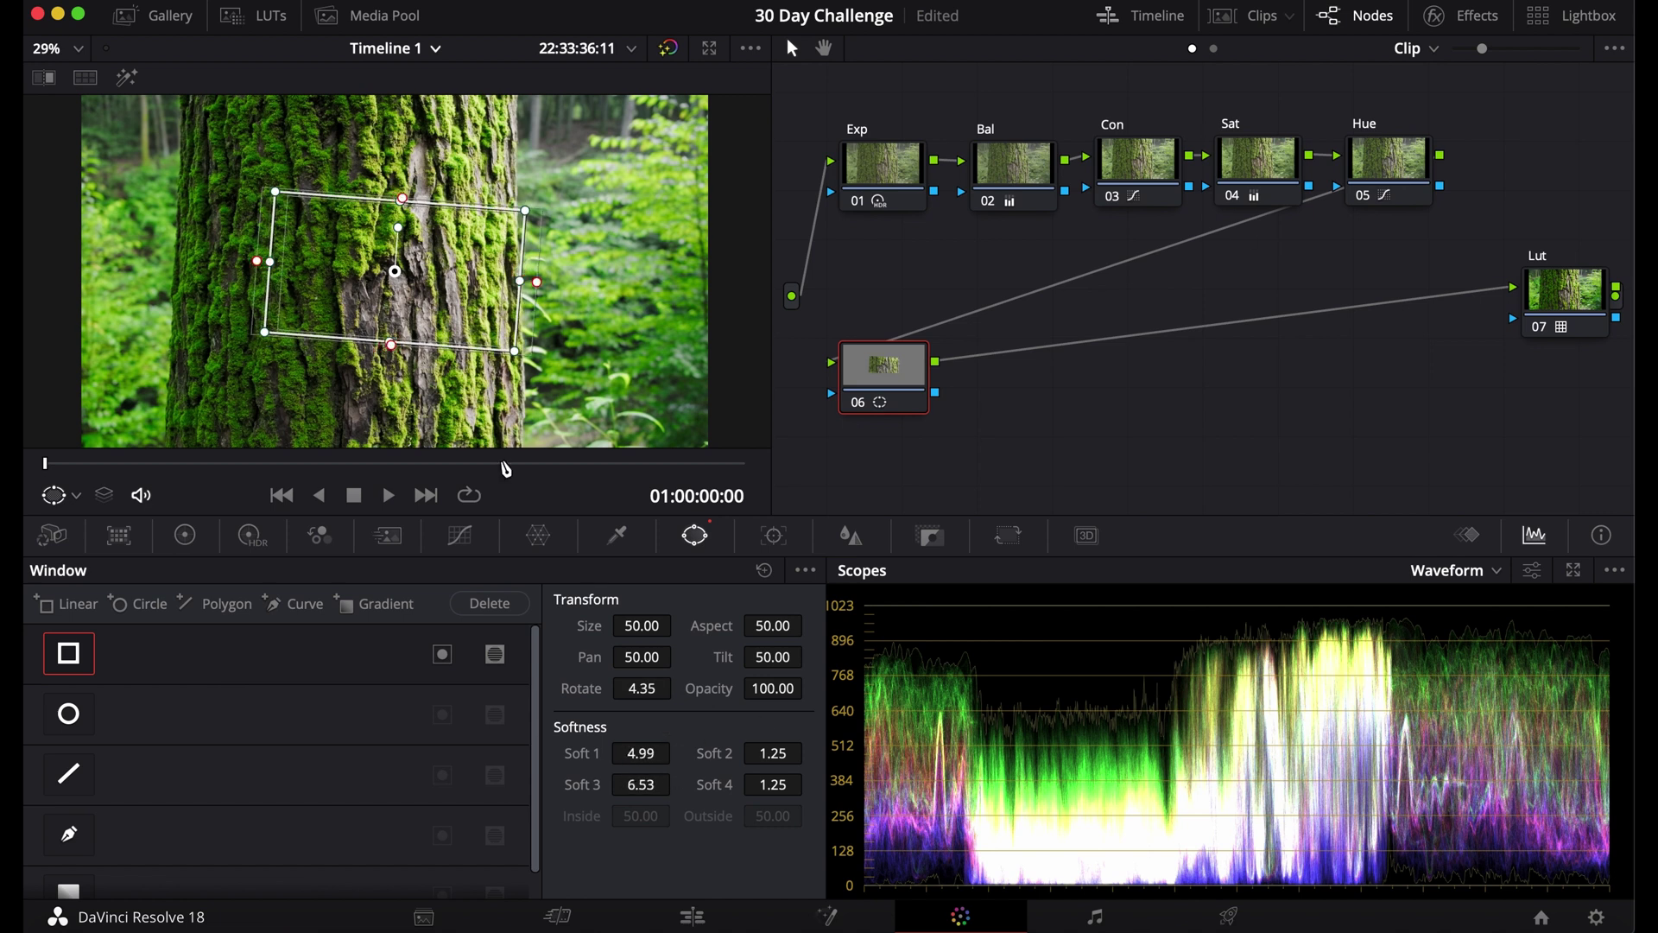
{"action": "left_click", "coordinate": [921, 388]}
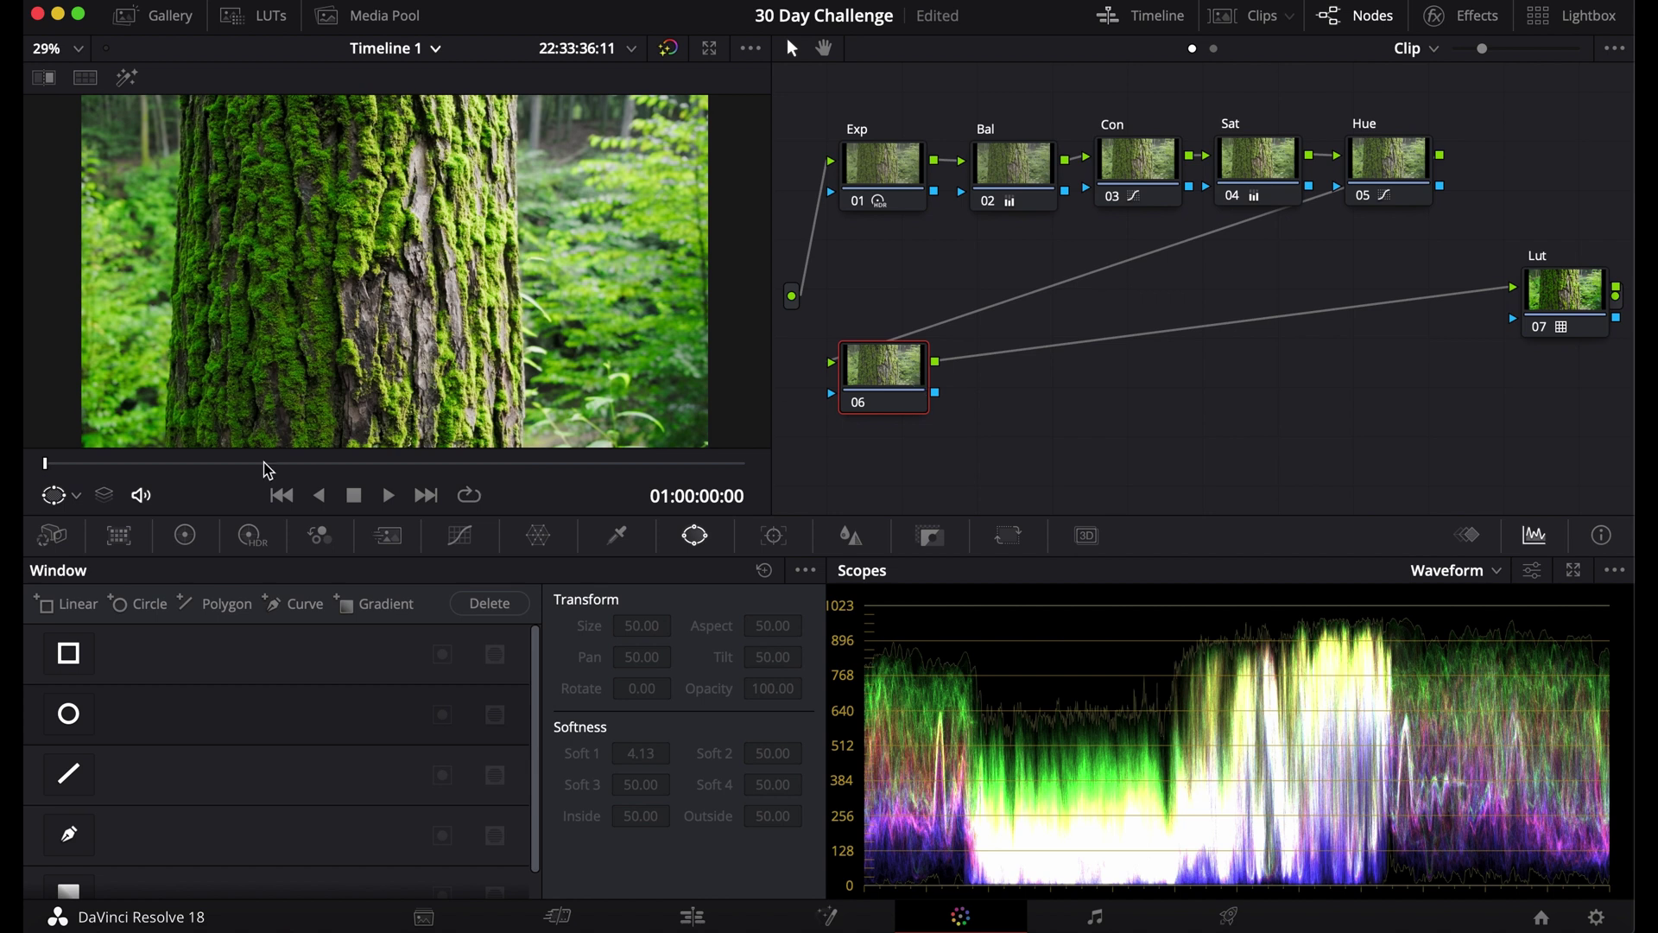
Add a circular window to node 06 with size 70 and softness 7.
{"action": "left_click", "coordinate": [69, 713]}
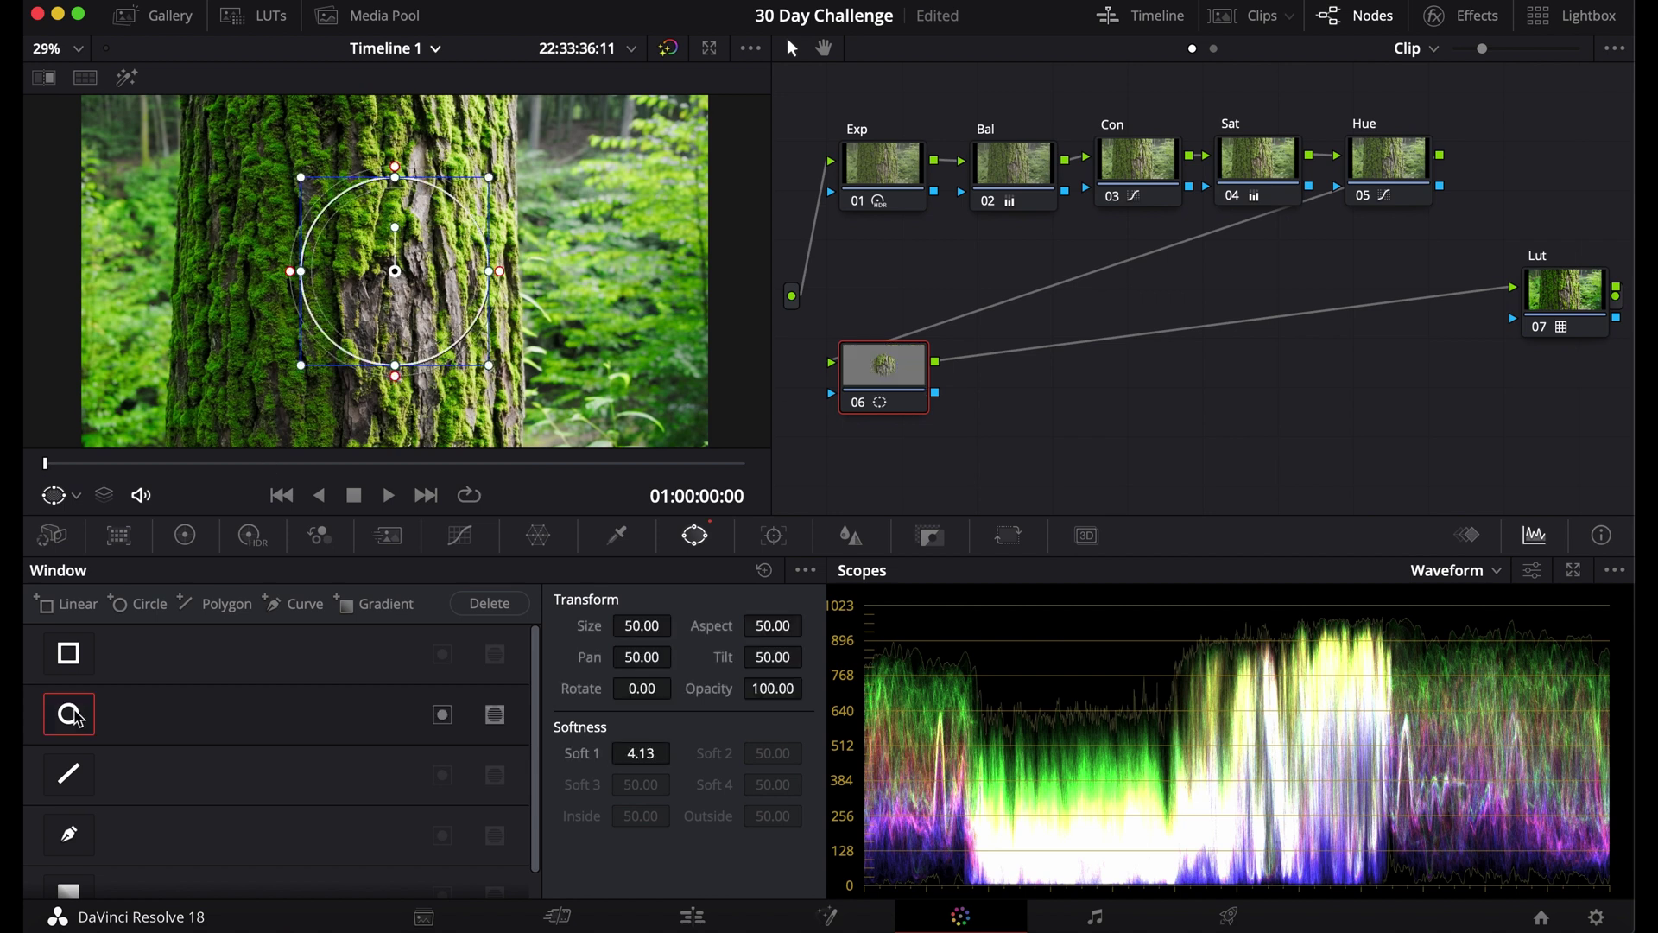
{"action": "left_click", "coordinate": [641, 626]}
{"action": "type", "text": "70"}
{"action": "key", "text": "Return"}
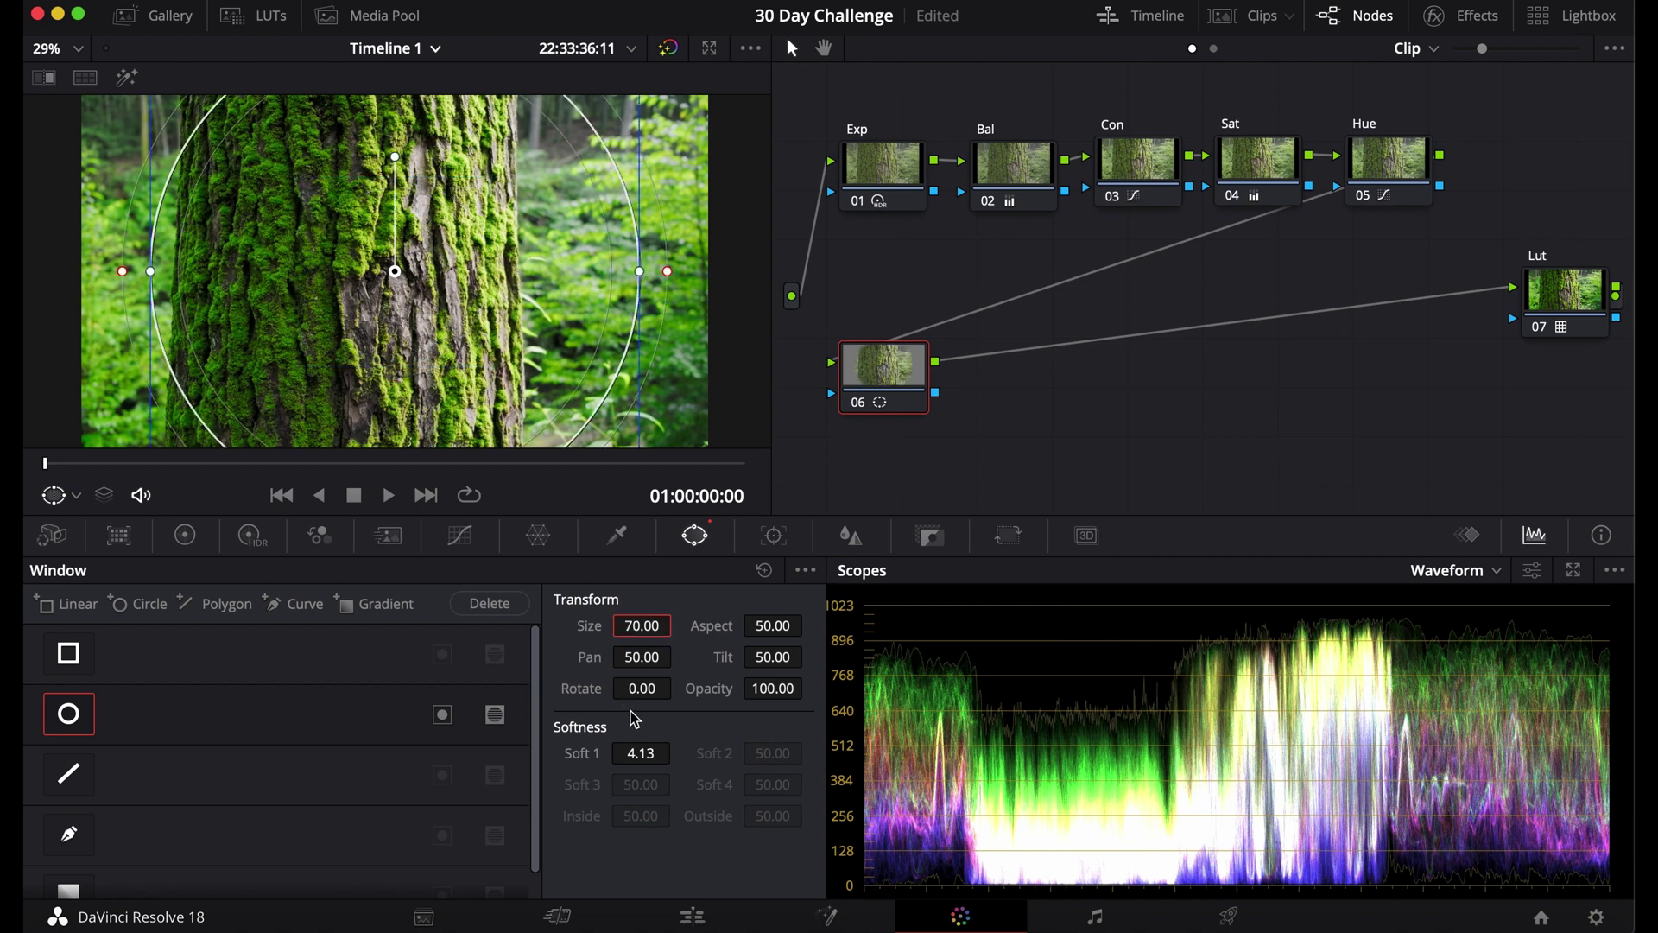
{"action": "left_click", "coordinate": [637, 754]}
{"action": "type", "text": "7"}
{"action": "key", "text": "Return"}
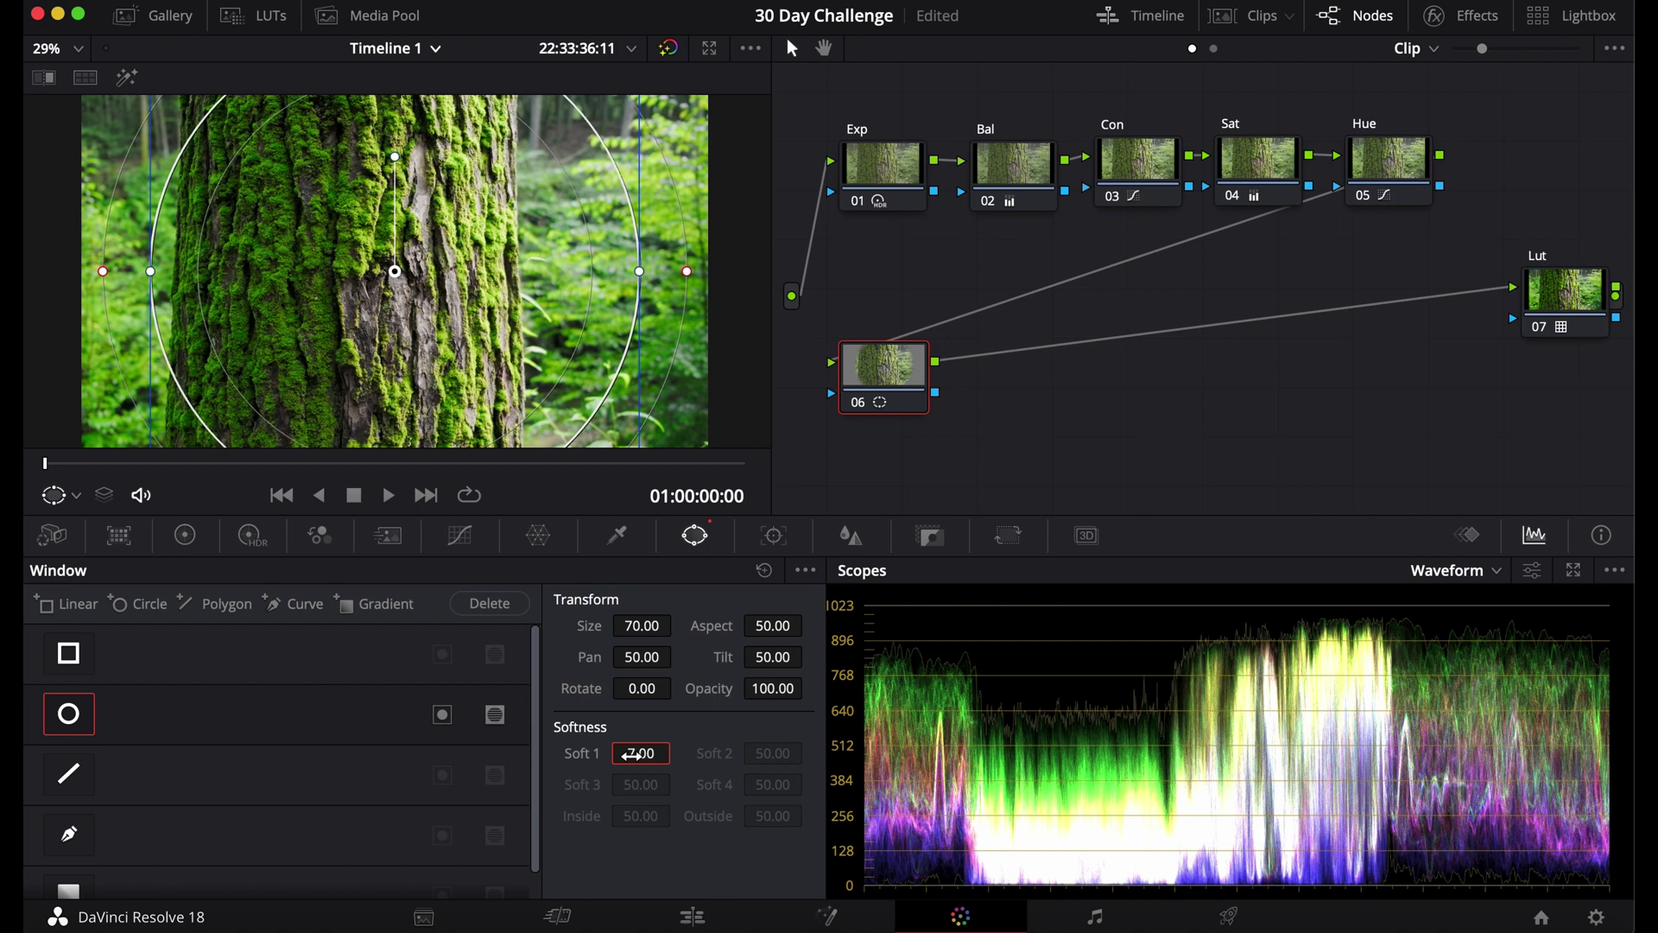
Pull the custom curve down and invert the circle so only the edges darken.
{"action": "left_click", "coordinate": [468, 541]}
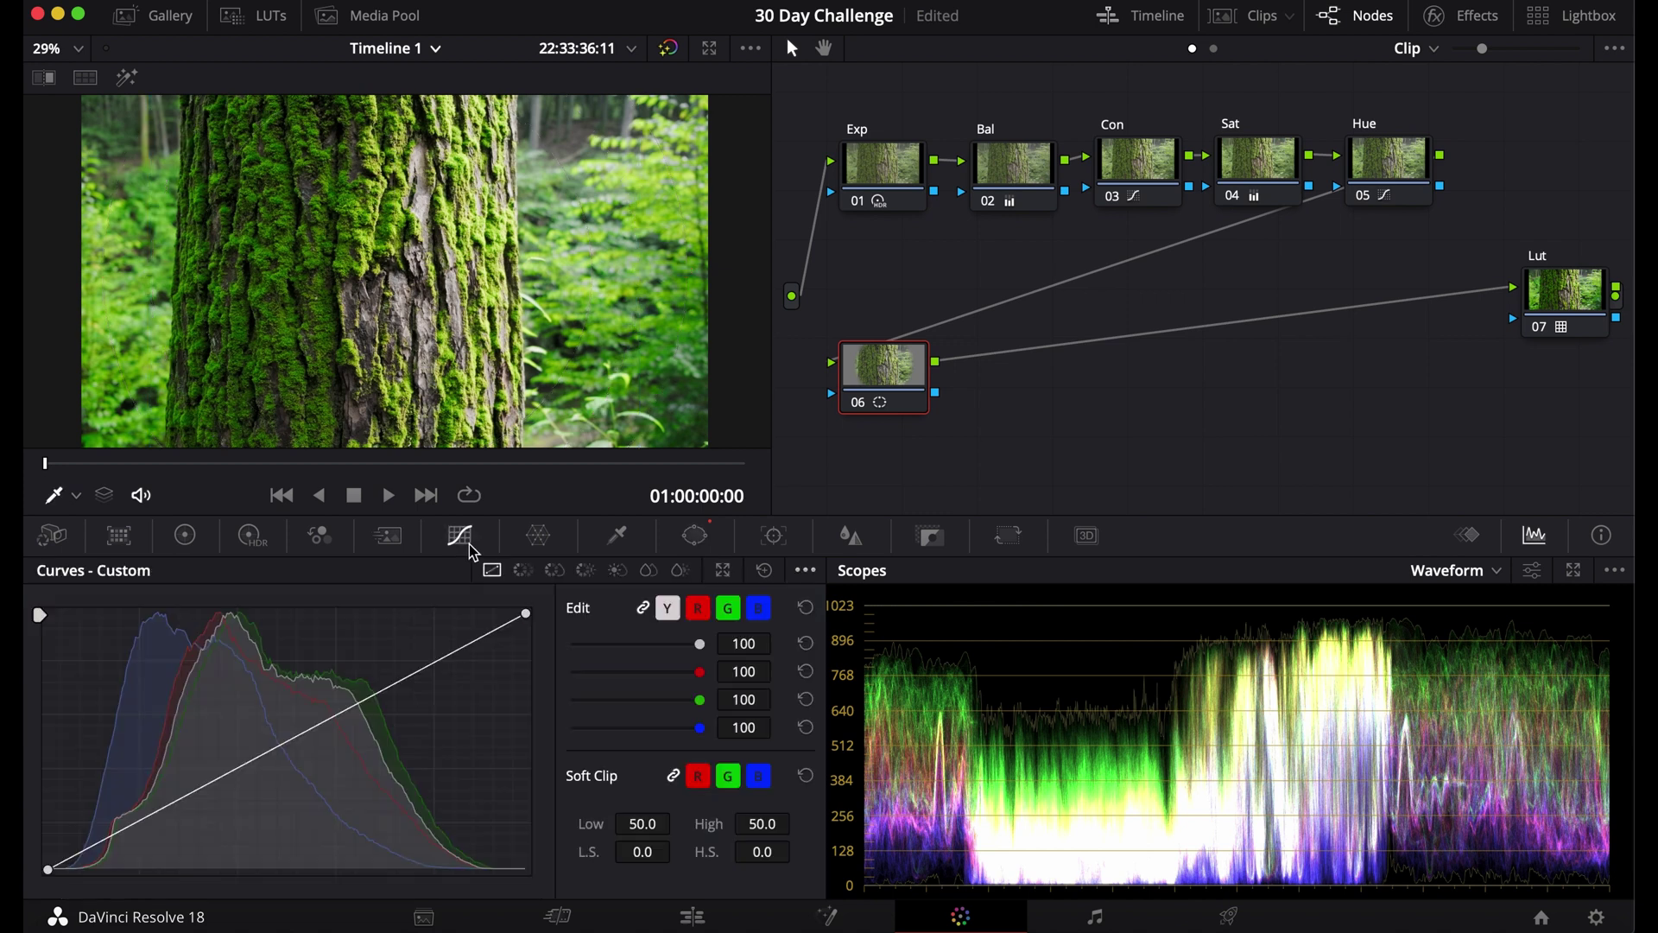
{"action": "left_click_drag", "start_coordinate": [300, 743], "coordinate": [303, 760]}
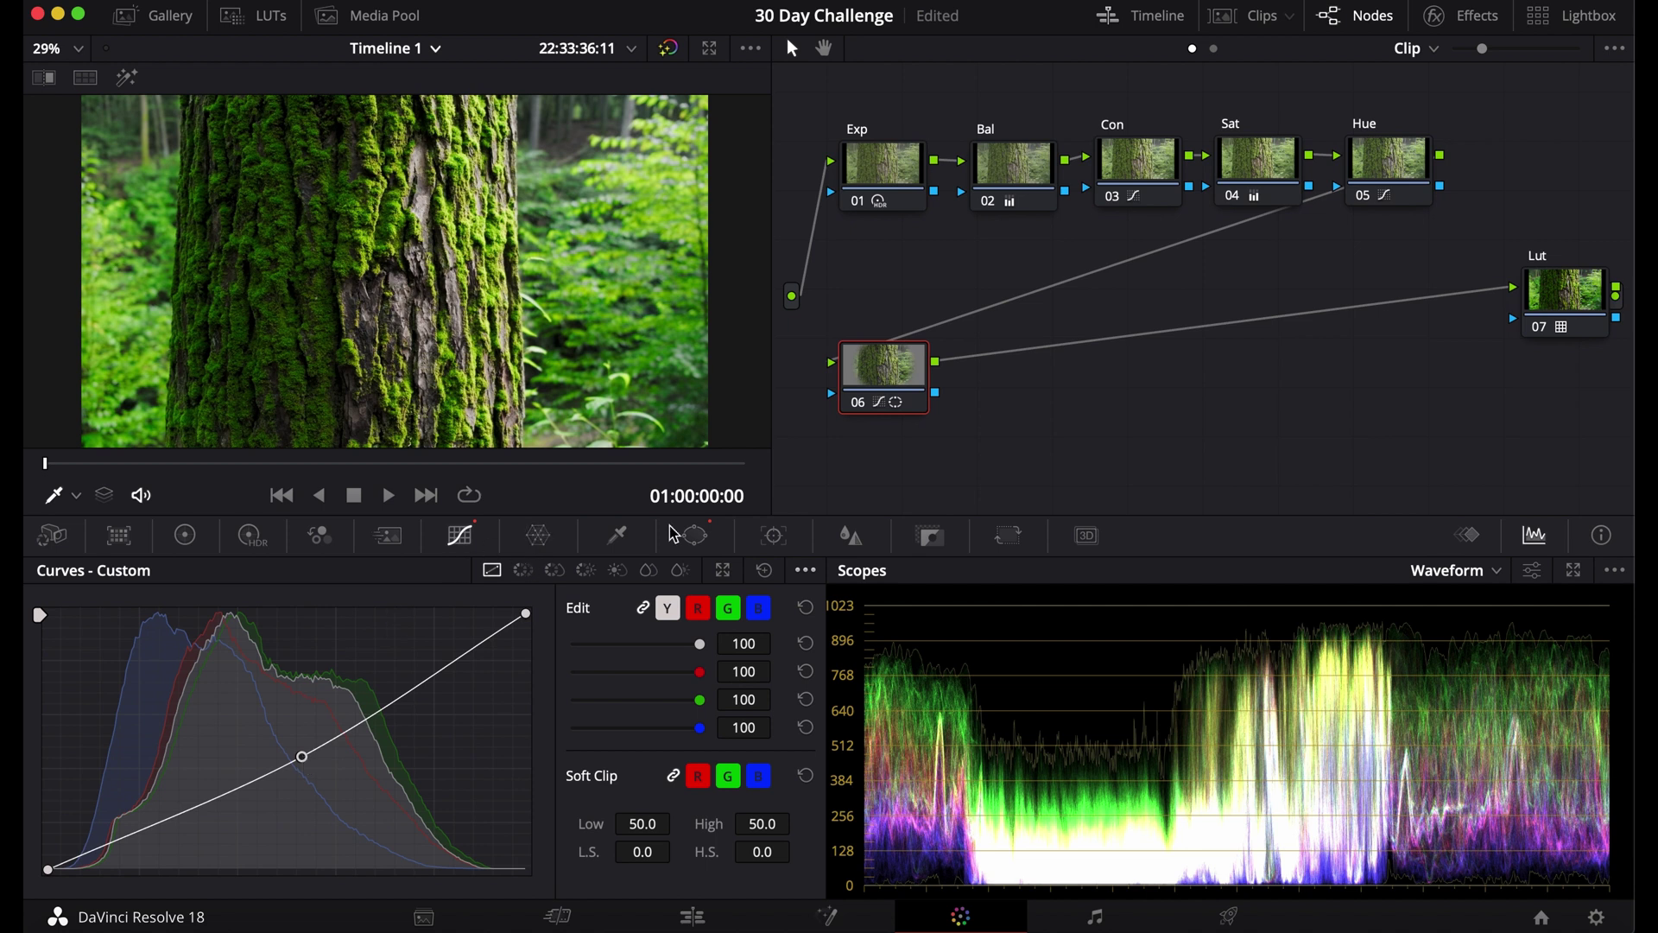
{"action": "left_click", "coordinate": [691, 534]}
{"action": "left_click", "coordinate": [442, 714]}
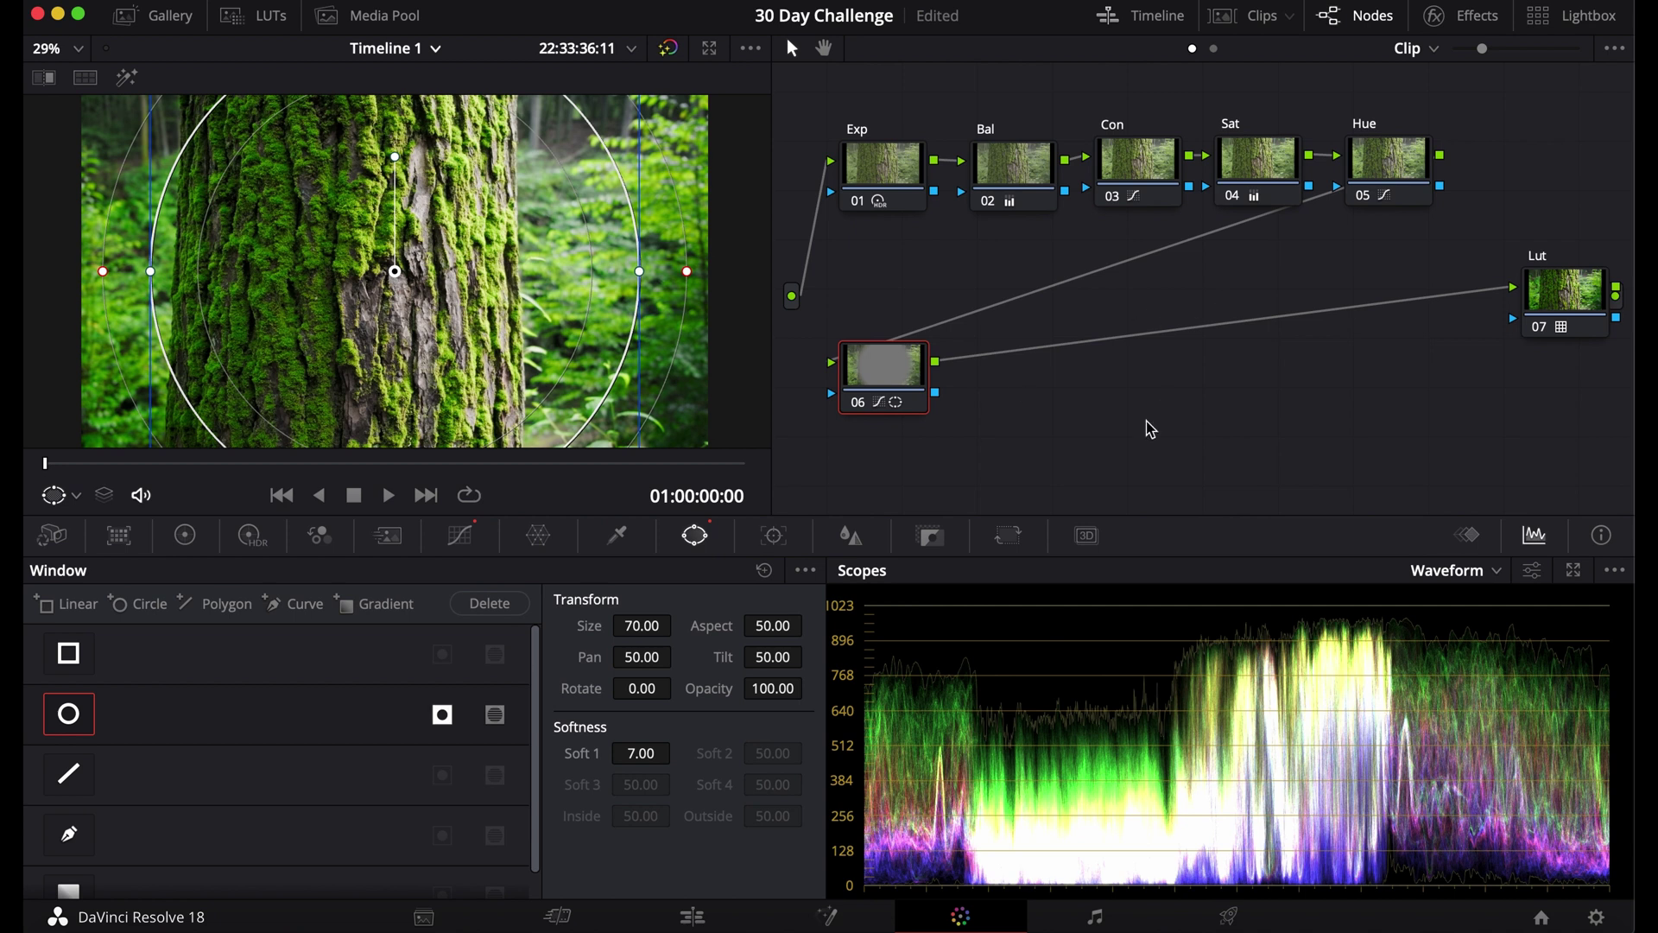
Drag the curve's midpoint down further; set circle softness to 7.46 and size about 70.6.
{"action": "left_click", "coordinate": [460, 535]}
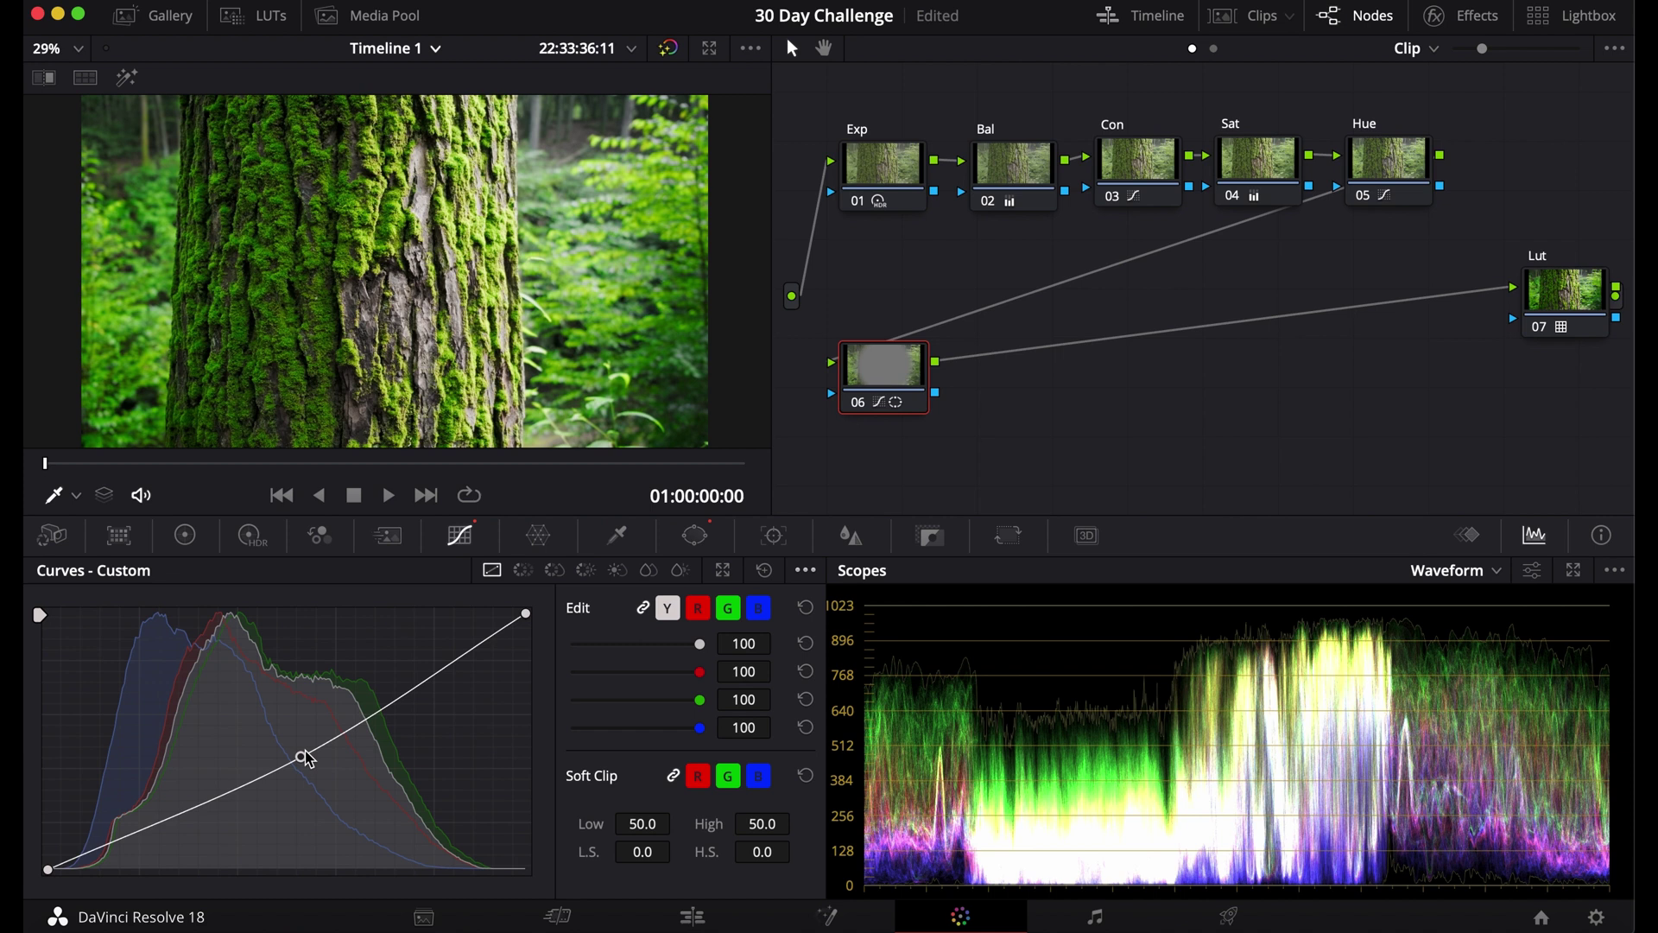
{"action": "left_click_drag", "start_coordinate": [305, 759], "coordinate": [226, 844]}
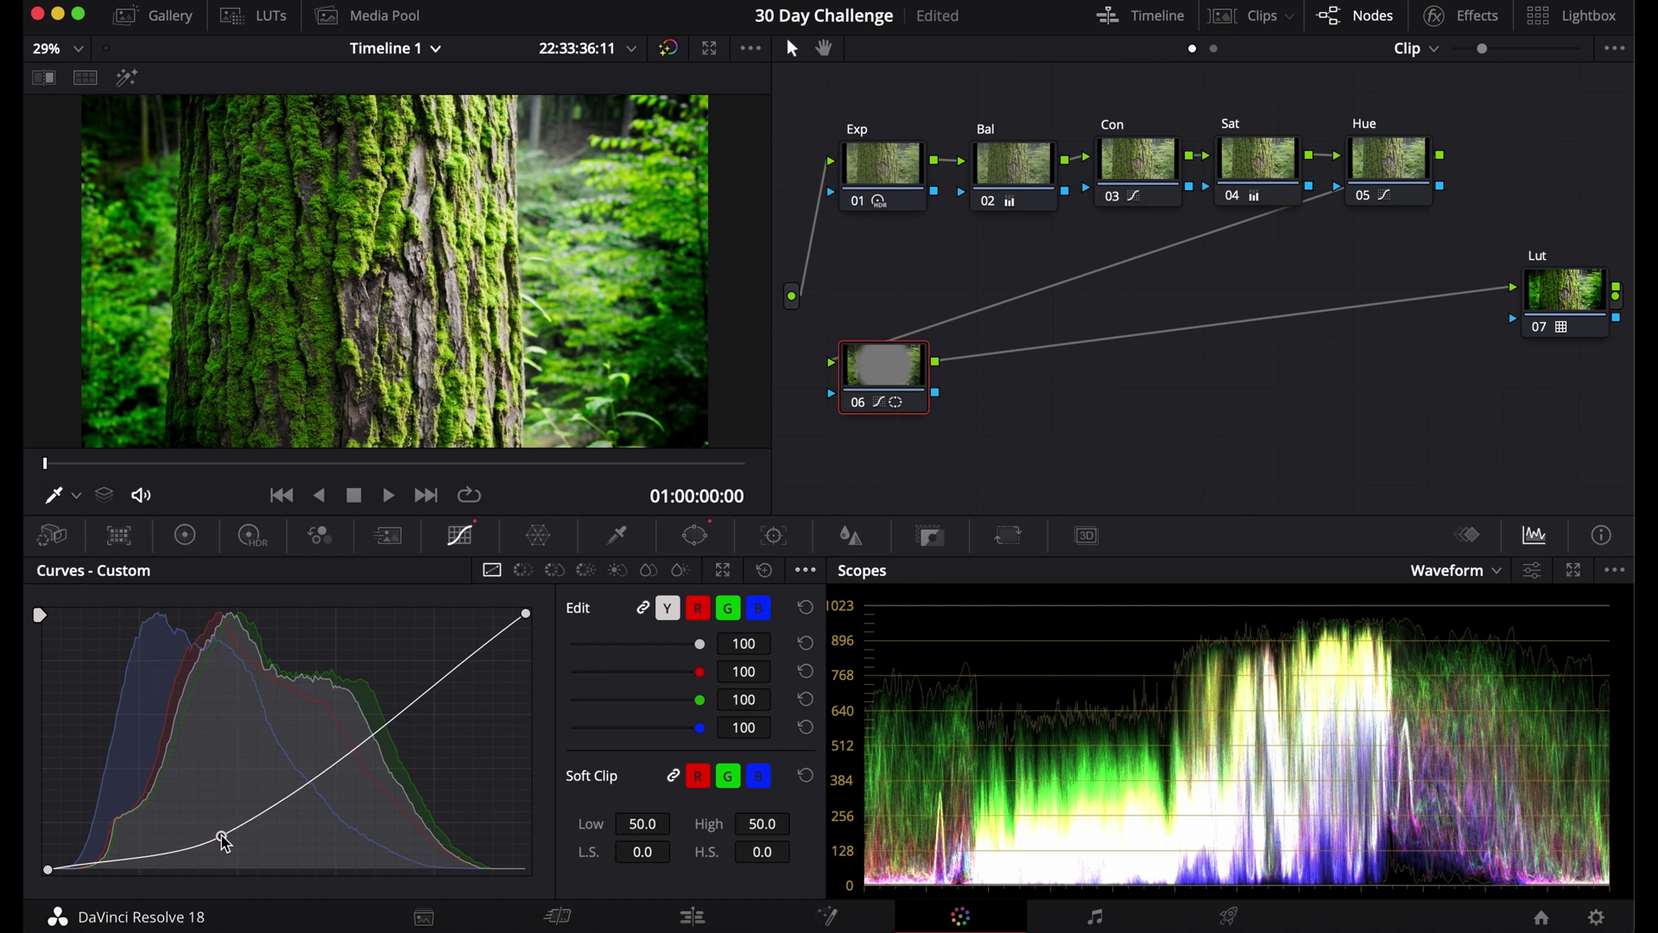
{"action": "left_click", "coordinate": [696, 535]}
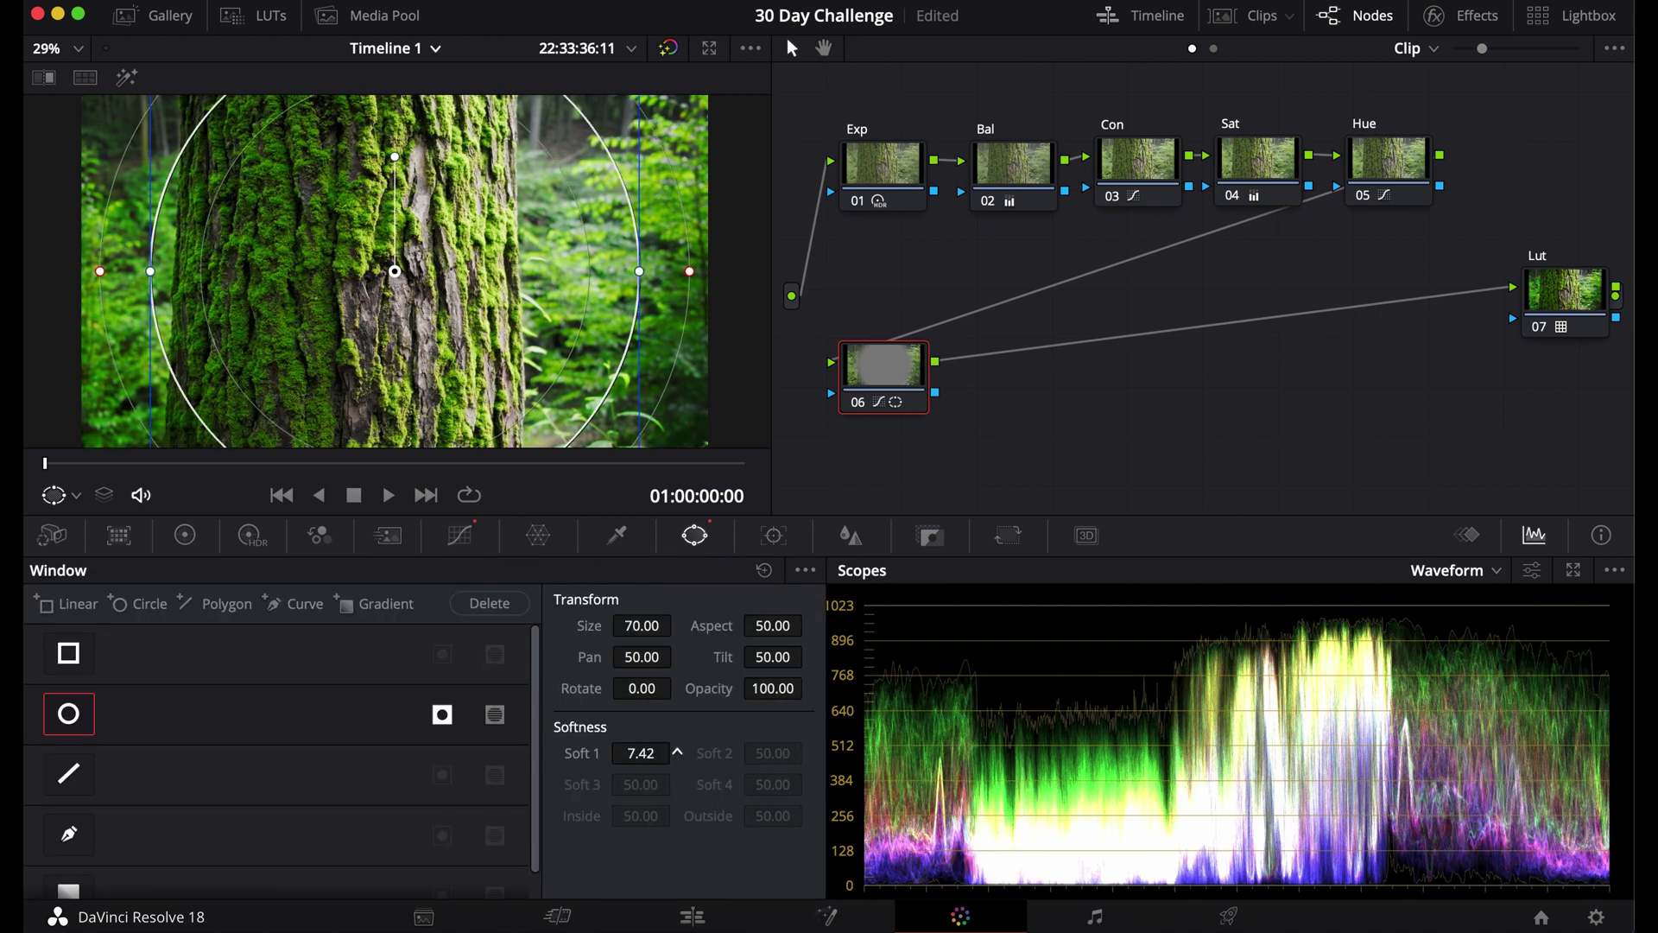
{"action": "left_click_drag", "start_coordinate": [678, 753], "coordinate": [680, 752]}
{"action": "left_click_drag", "start_coordinate": [678, 624], "coordinate": [680, 624]}
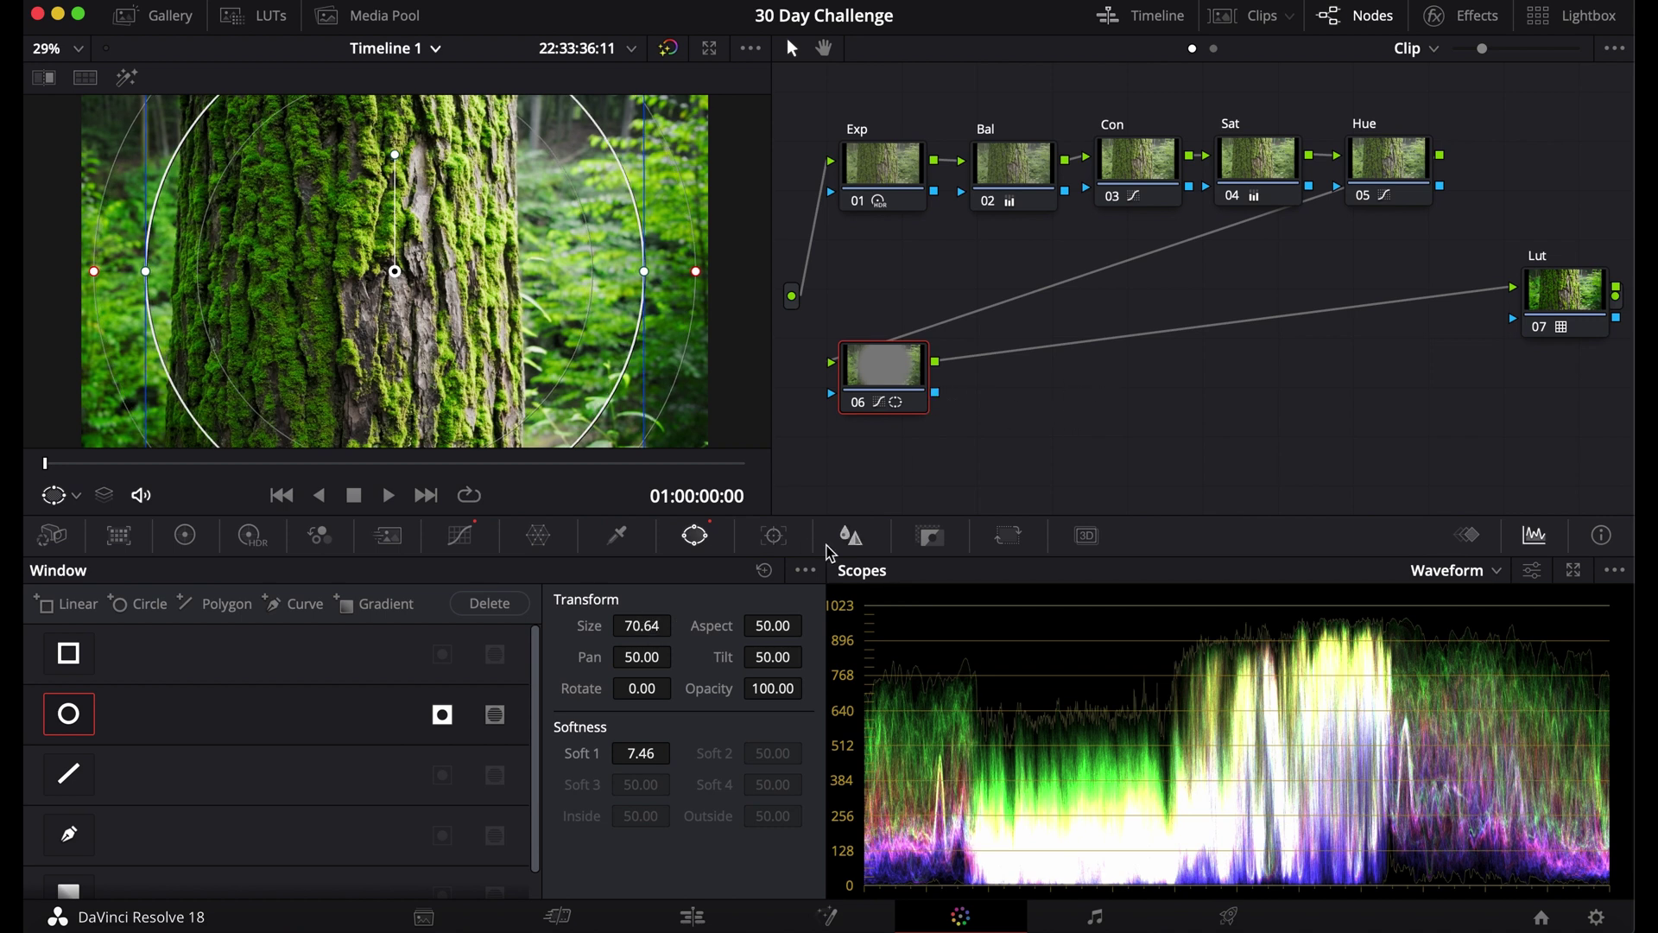
Raise node 06's blur radius to 0.85, then toggle the node off and on to compare.
{"action": "left_click", "coordinate": [849, 538]}
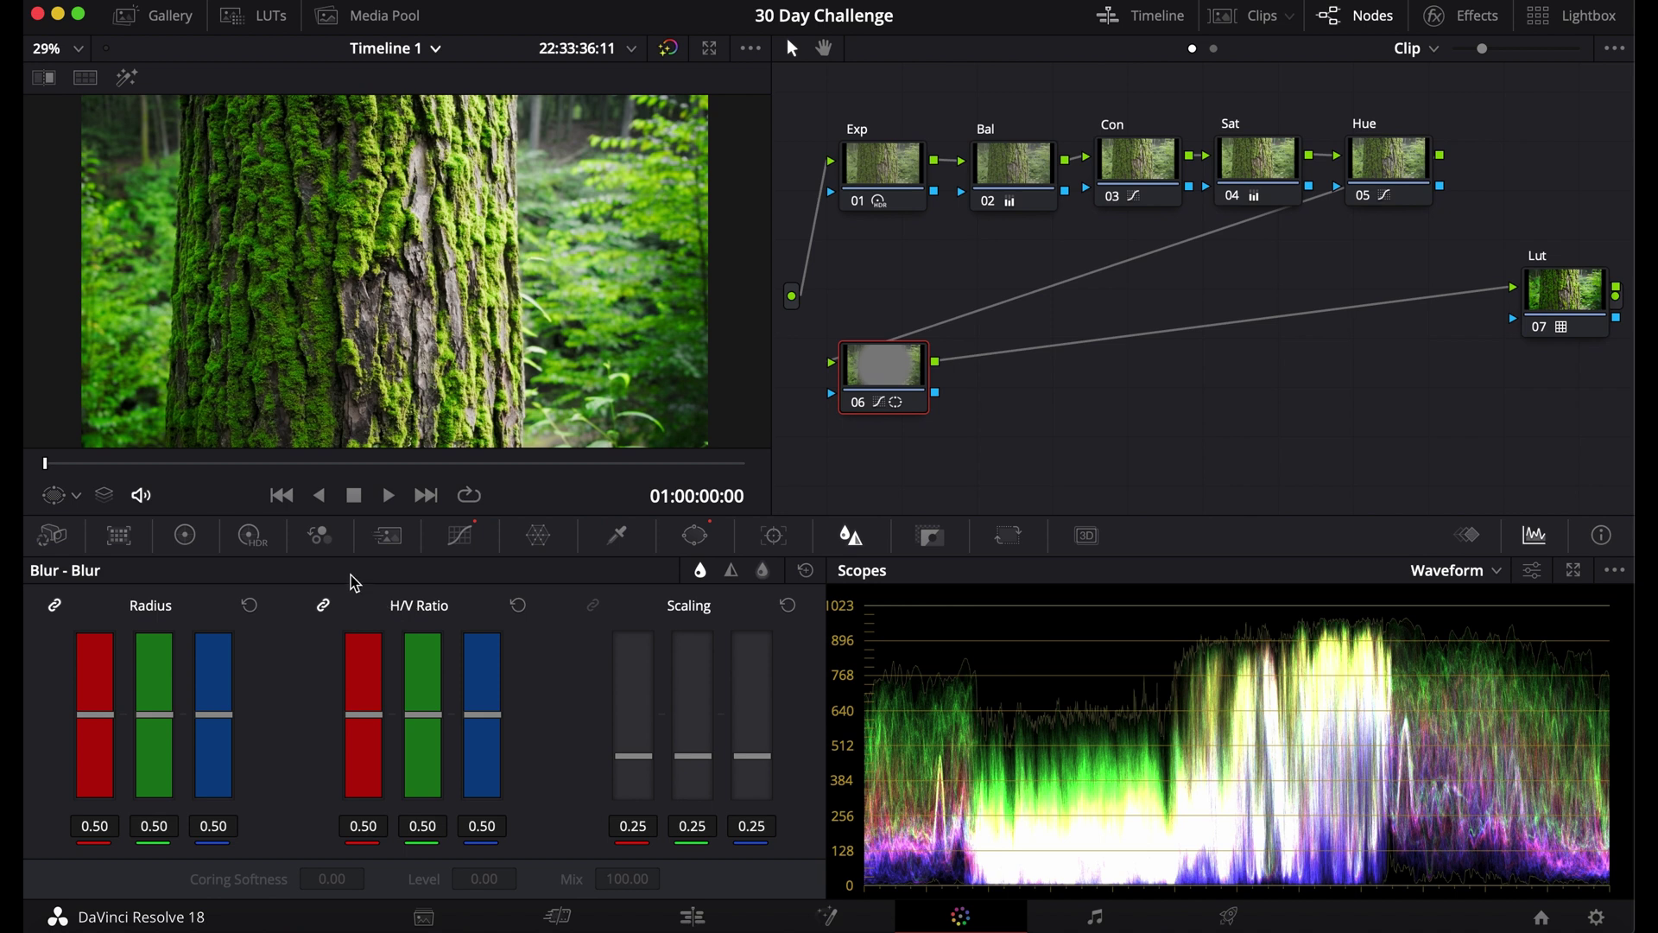
{"action": "left_click", "coordinate": [185, 534]}
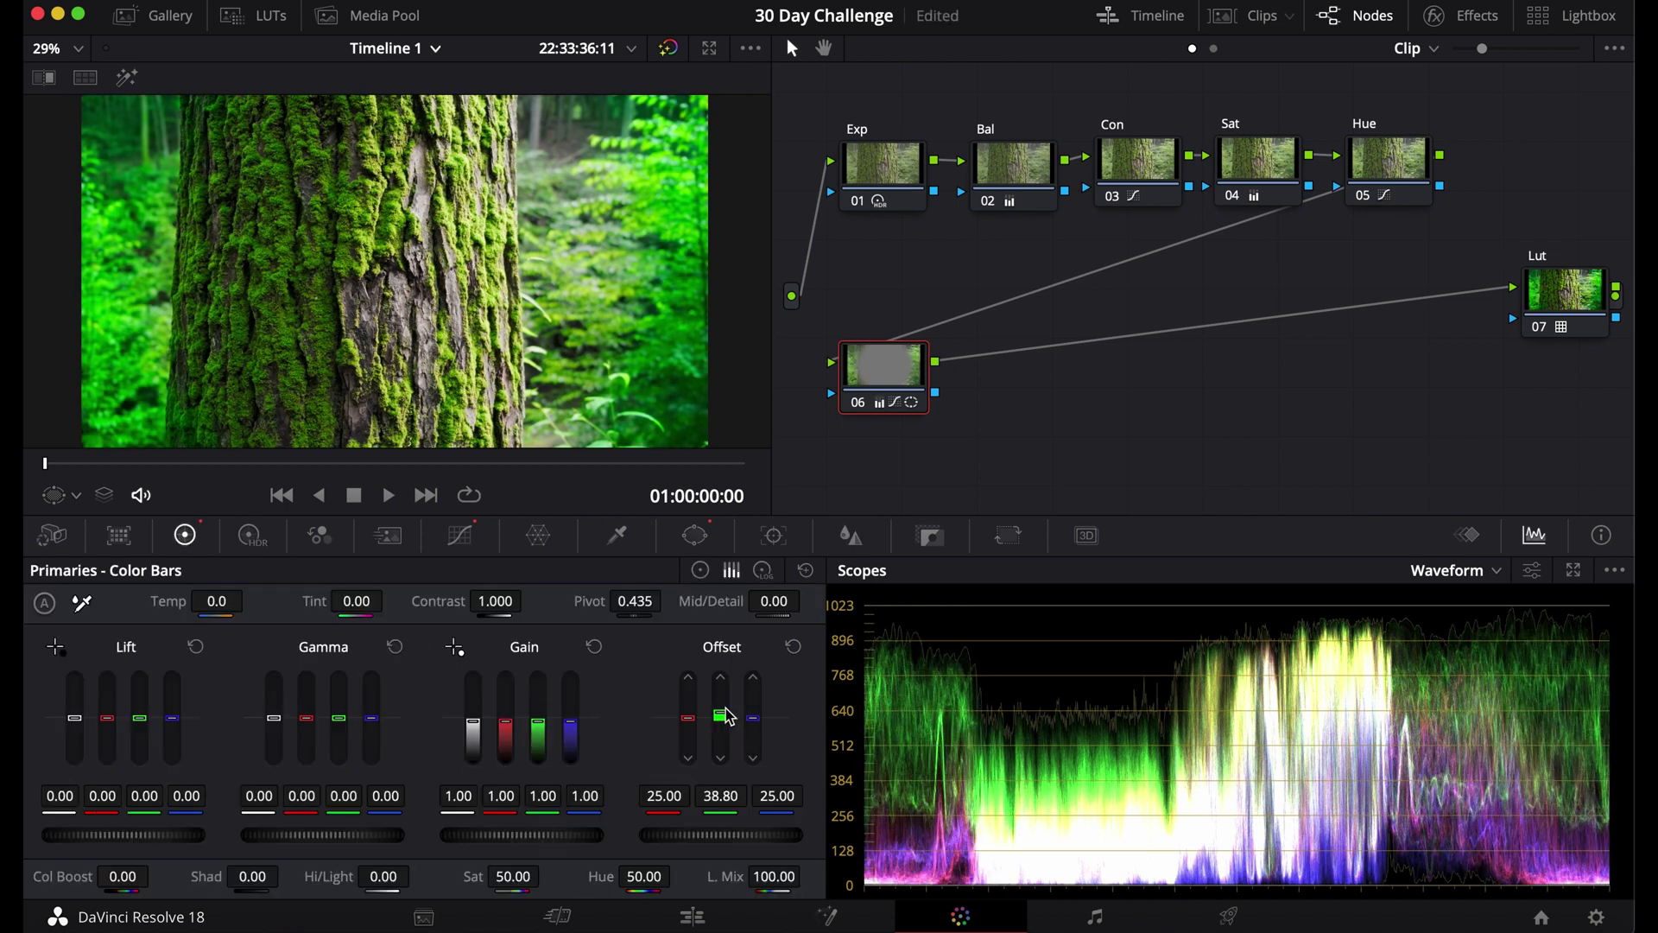
{"action": "left_click", "coordinate": [851, 538]}
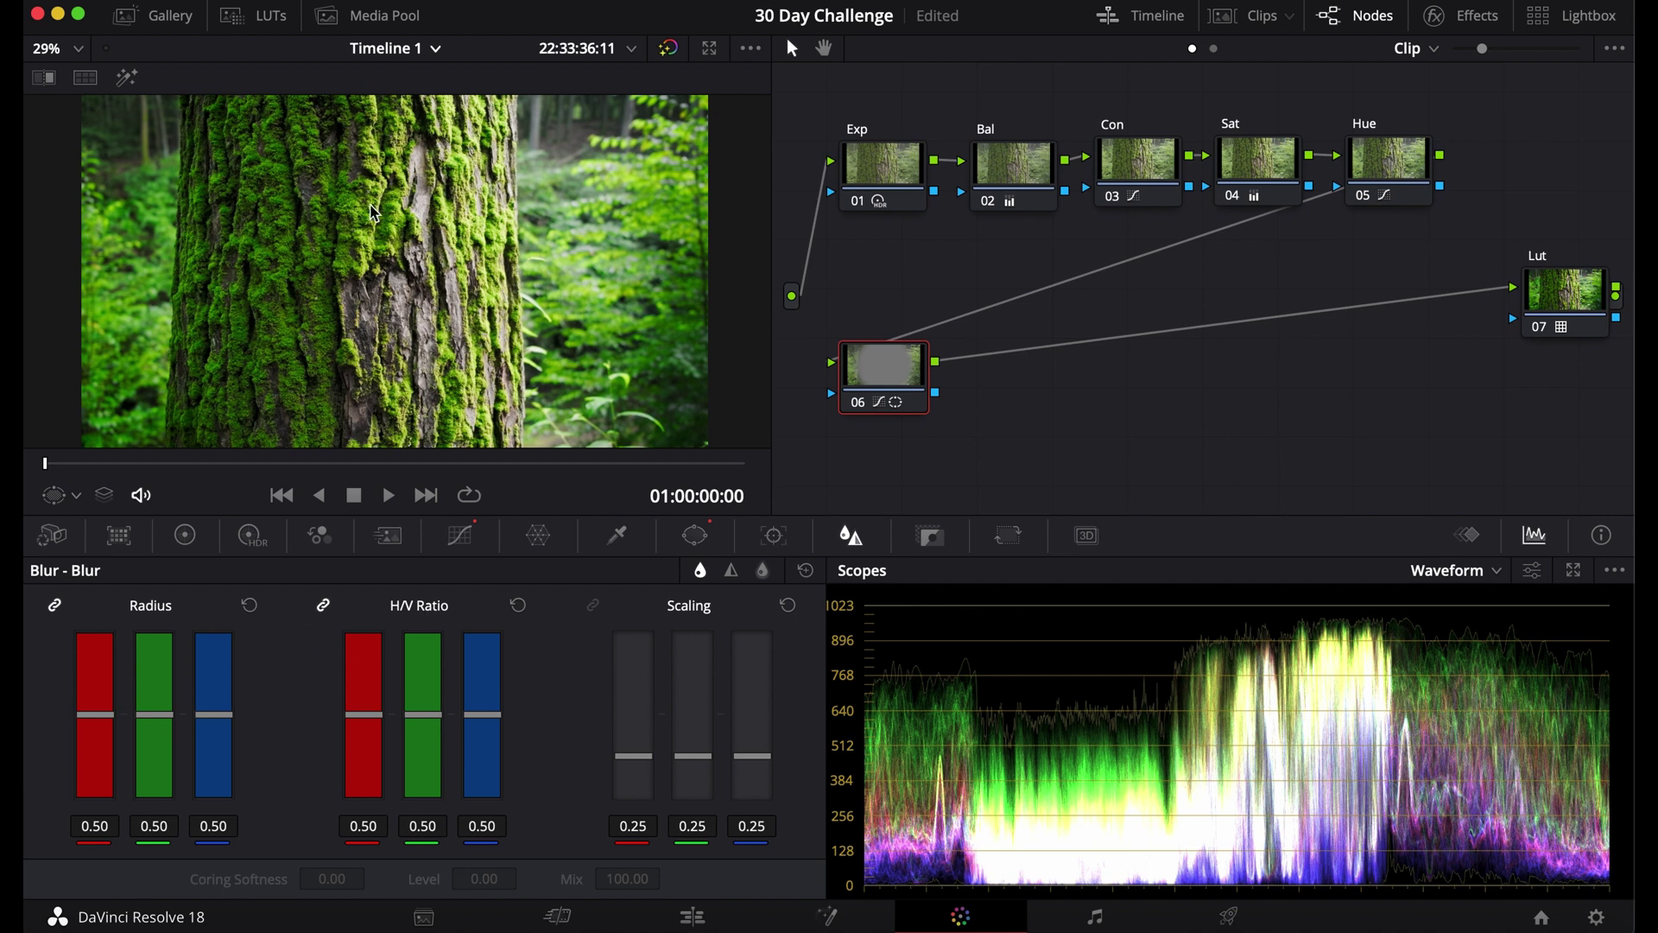
{"action": "left_click_drag", "start_coordinate": [214, 715], "coordinate": [215, 658]}
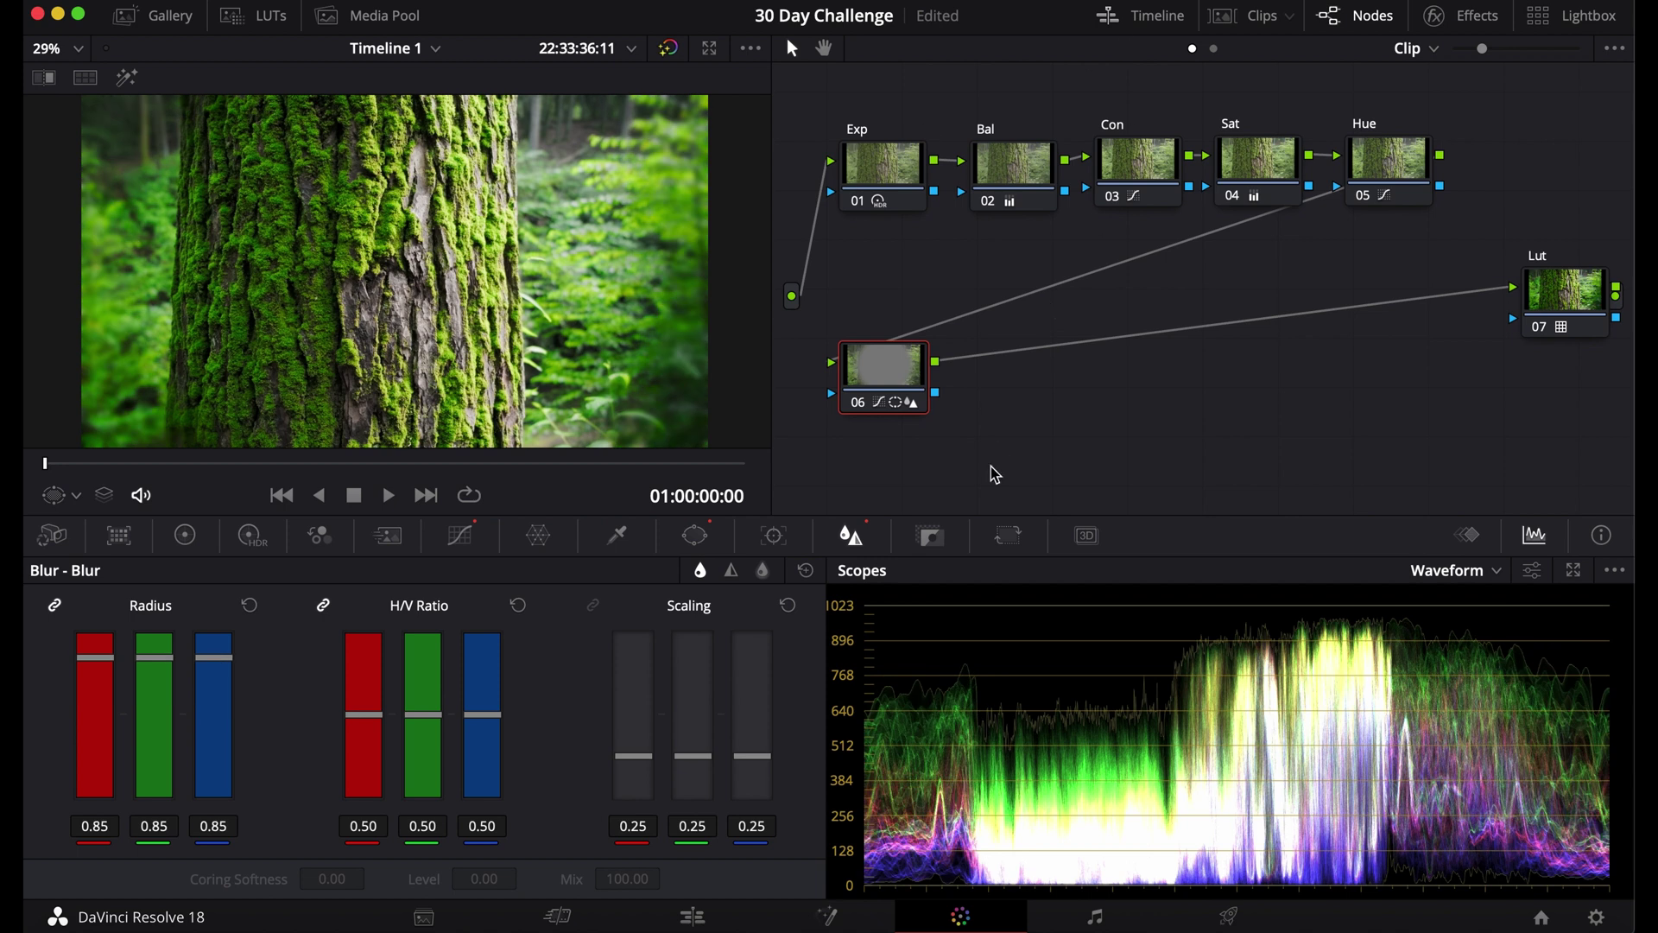
{"action": "key", "text": "ctrl+d"}
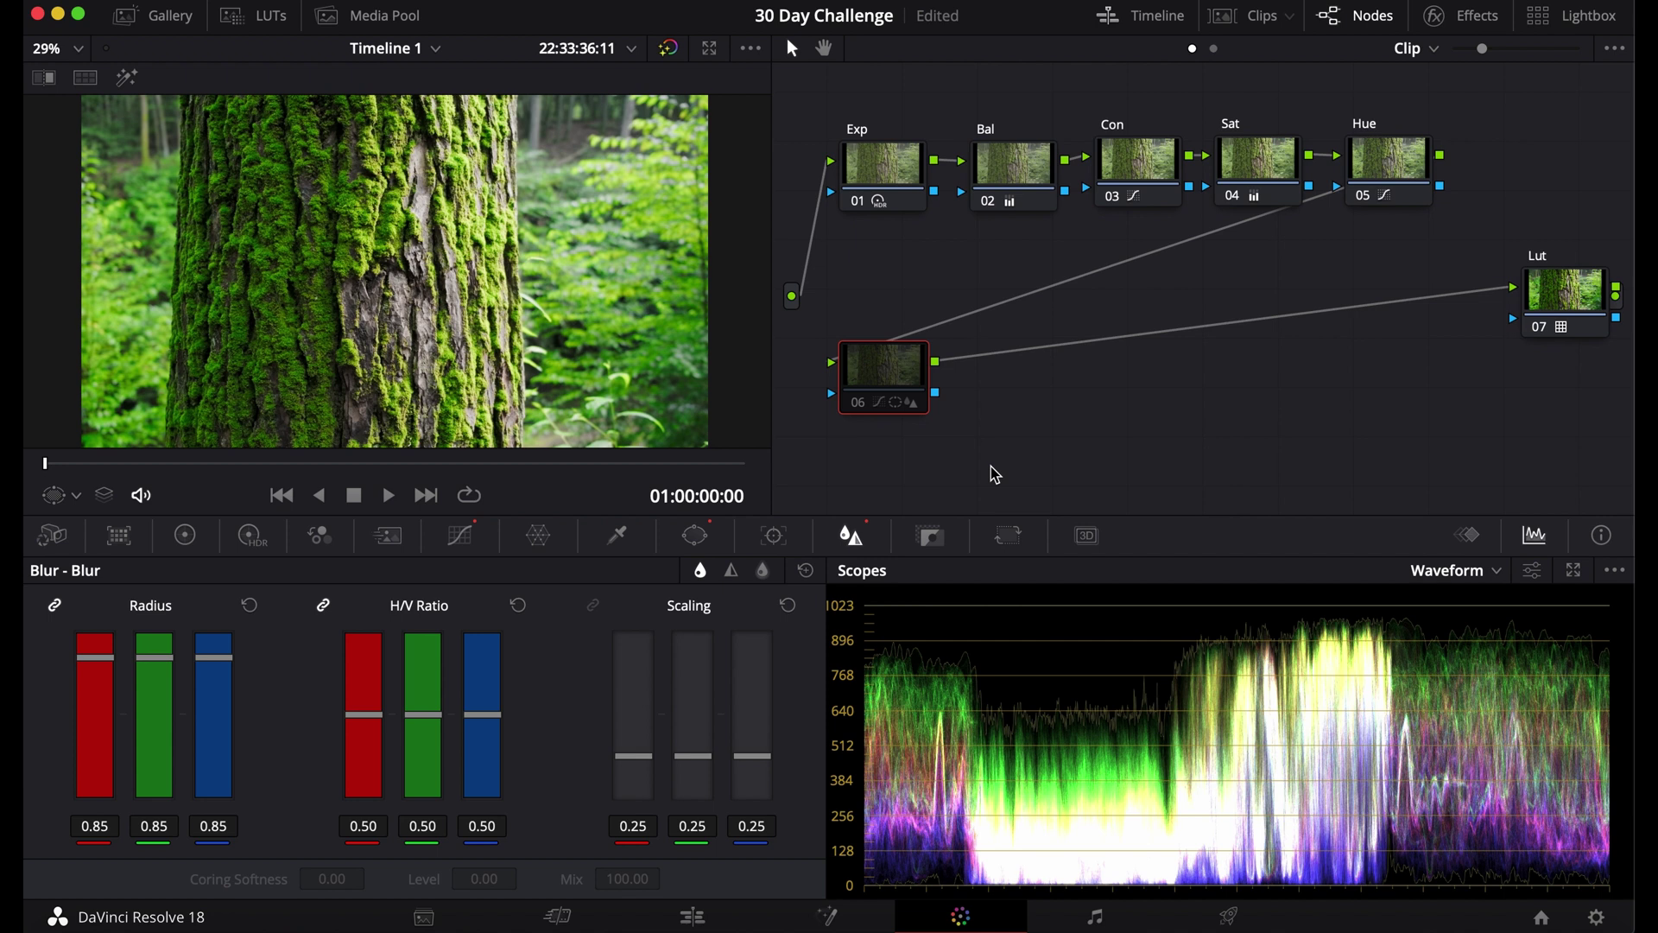
{"action": "key", "text": "ctrl+d"}
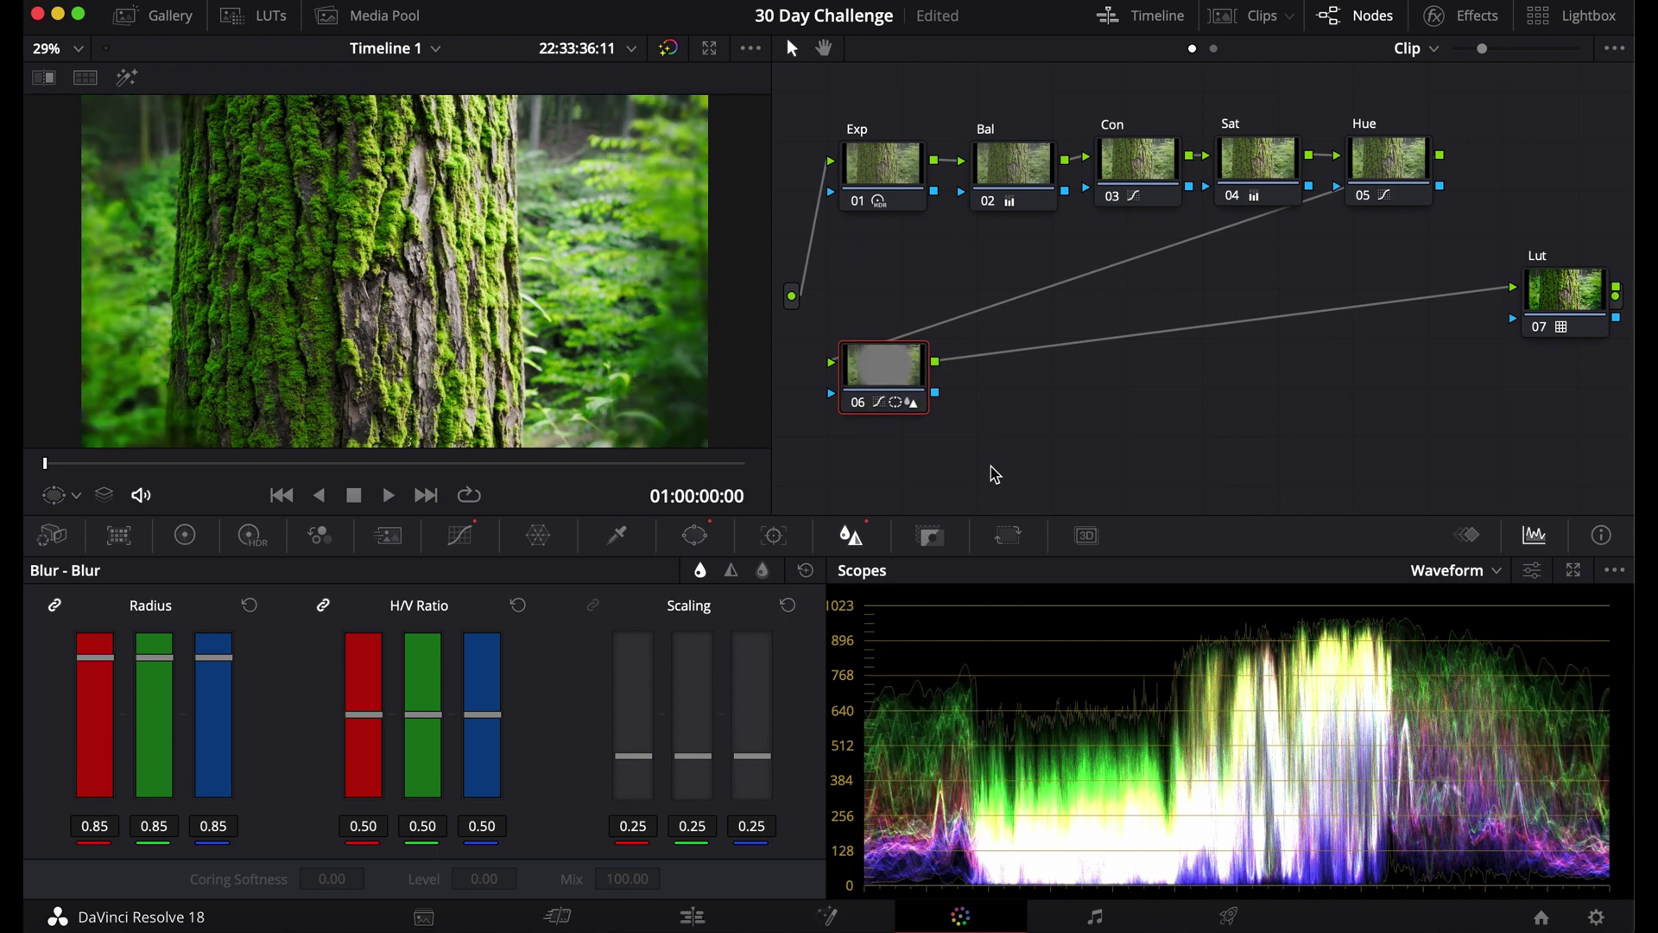
Add serial node 07 after node 06, select it, and enable a pen window.
{"action": "key", "text": "alt+s"}
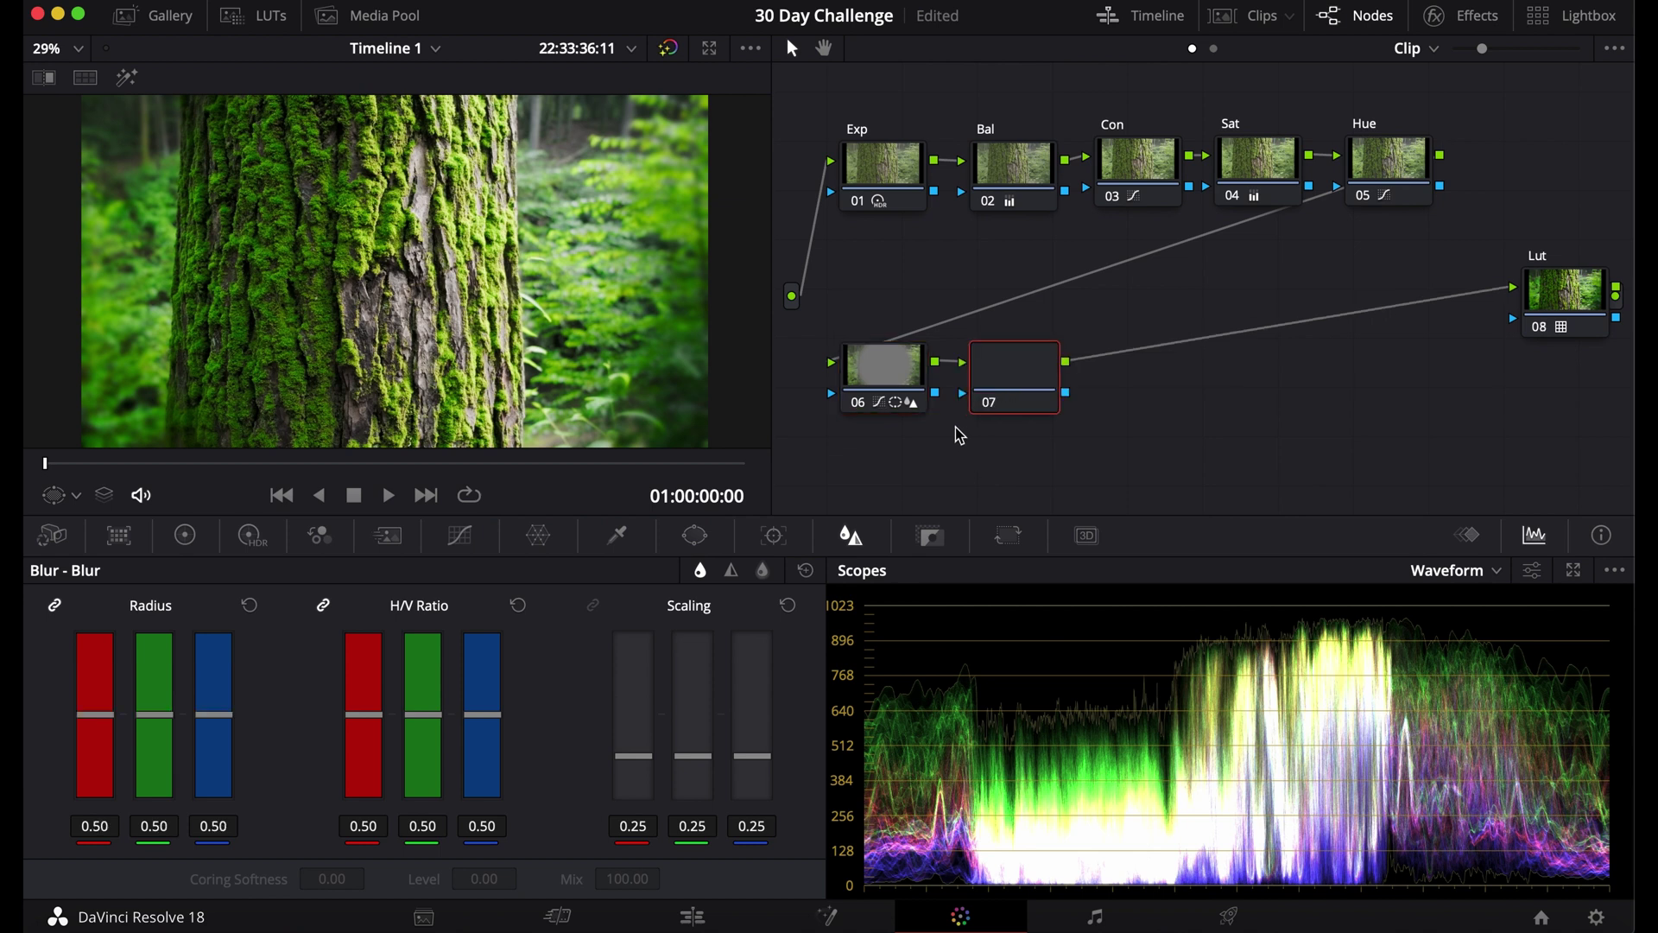
{"action": "left_click", "coordinate": [992, 370]}
{"action": "left_click", "coordinate": [695, 535]}
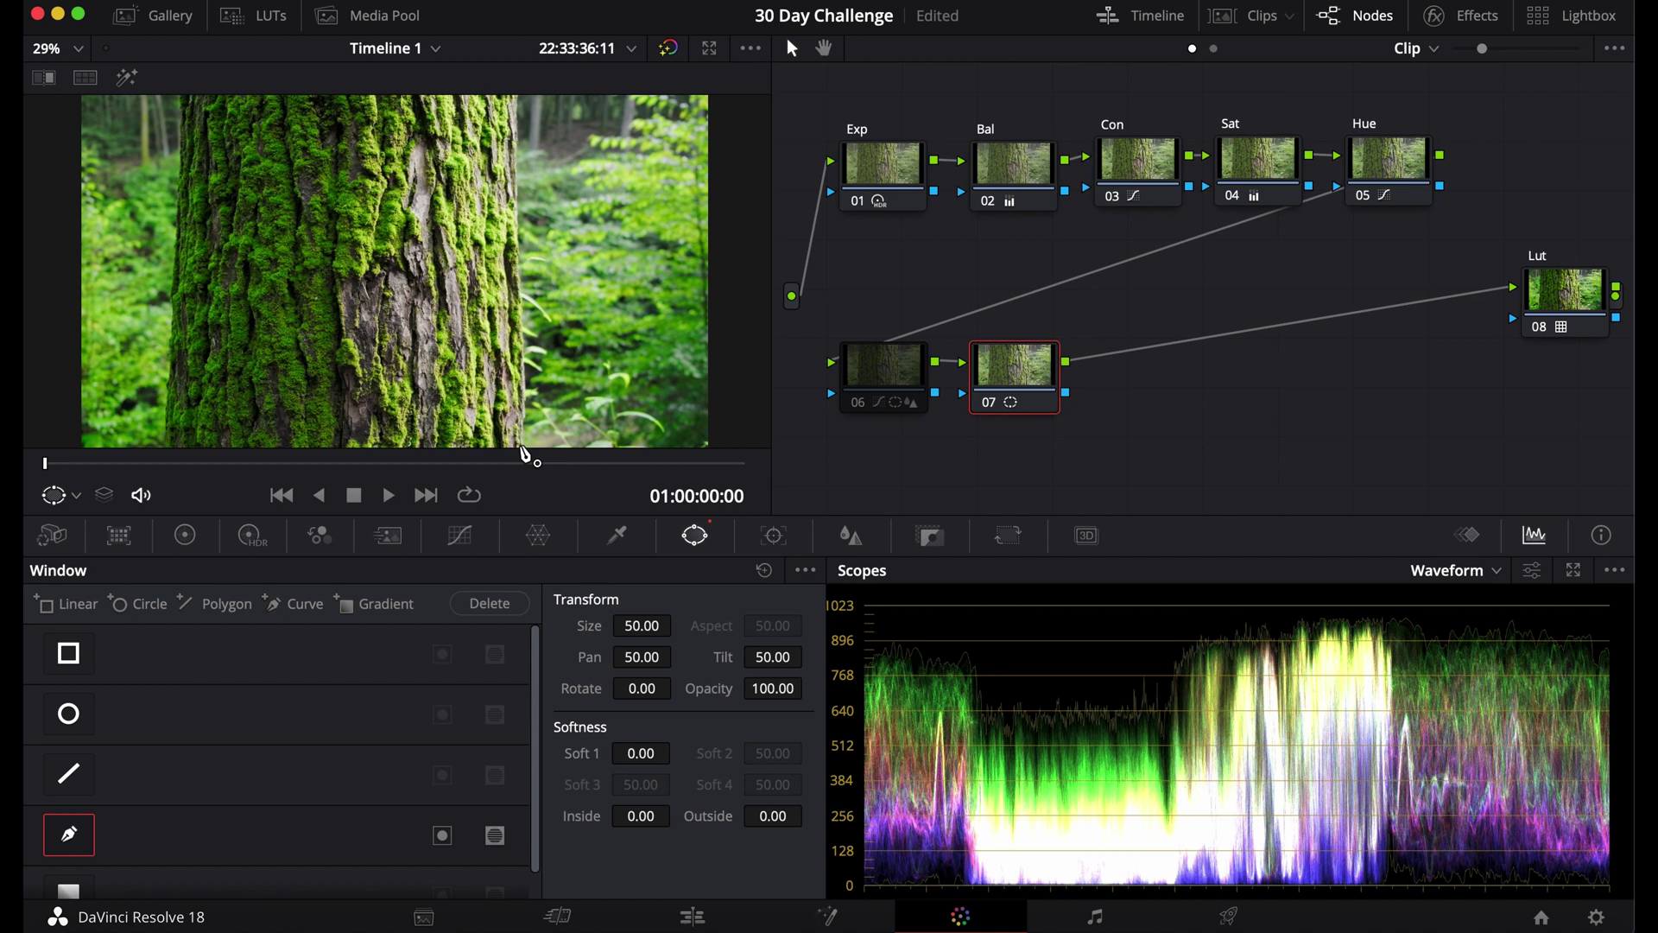
Trace a closed pen shape around the tree trunk, toggling Invert on and back off.
{"action": "left_click", "coordinate": [520, 286]}
{"action": "left_click", "coordinate": [519, 92]}
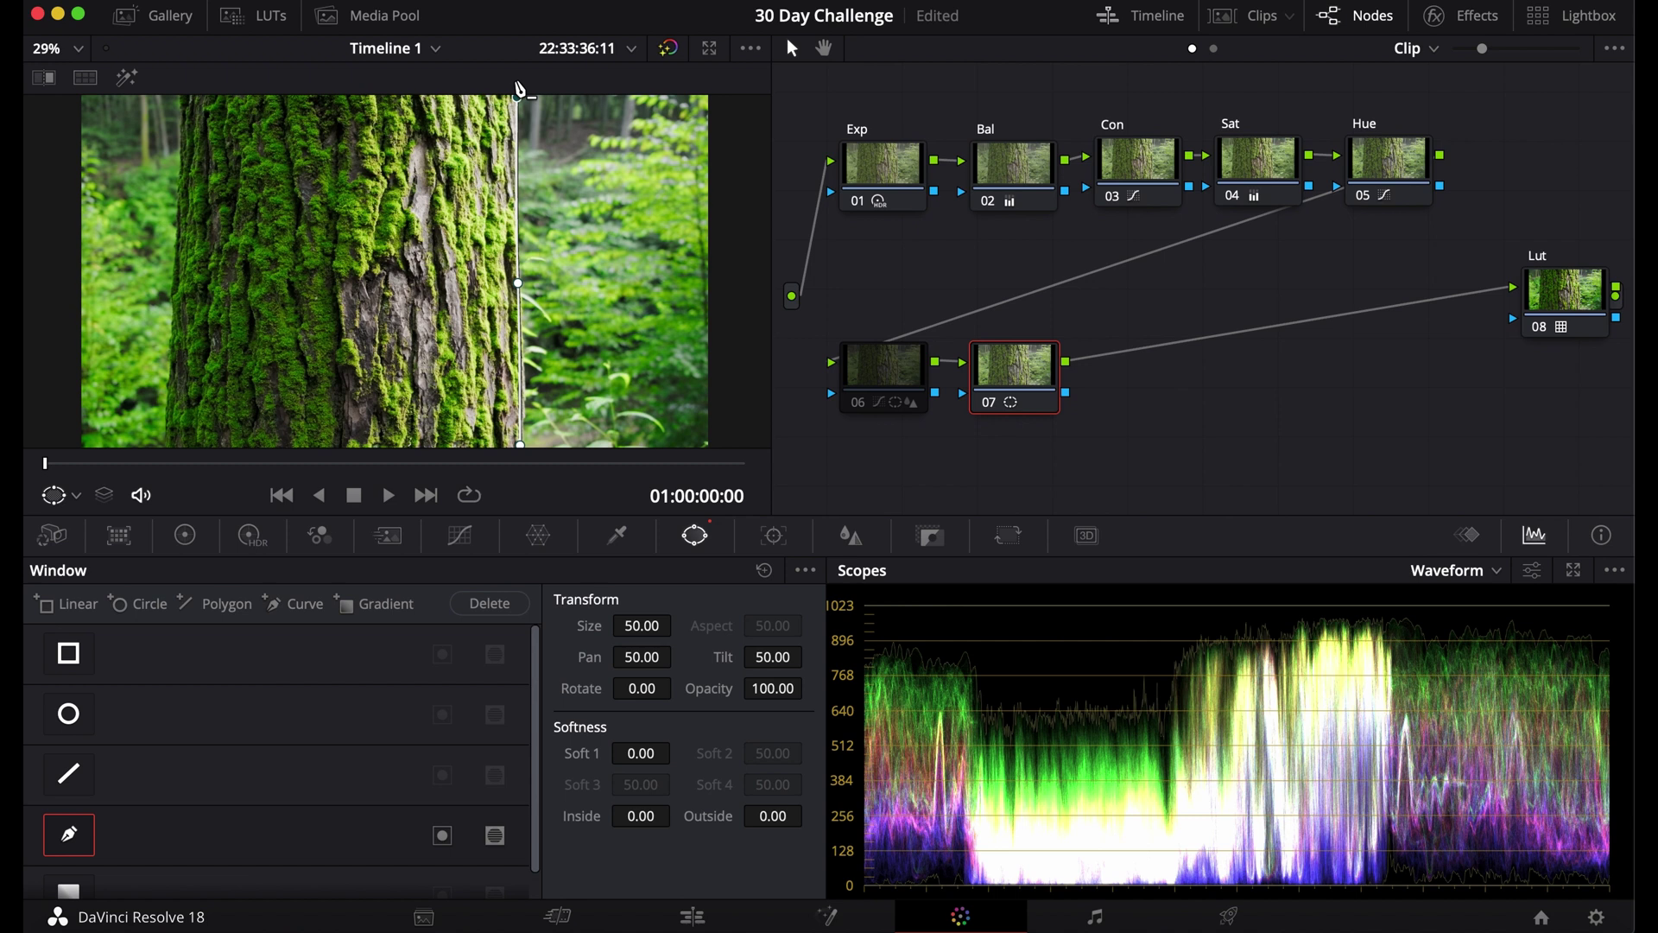
{"action": "left_click", "coordinate": [180, 97]}
{"action": "left_click_drag", "start_coordinate": [174, 280], "coordinate": [177, 302]}
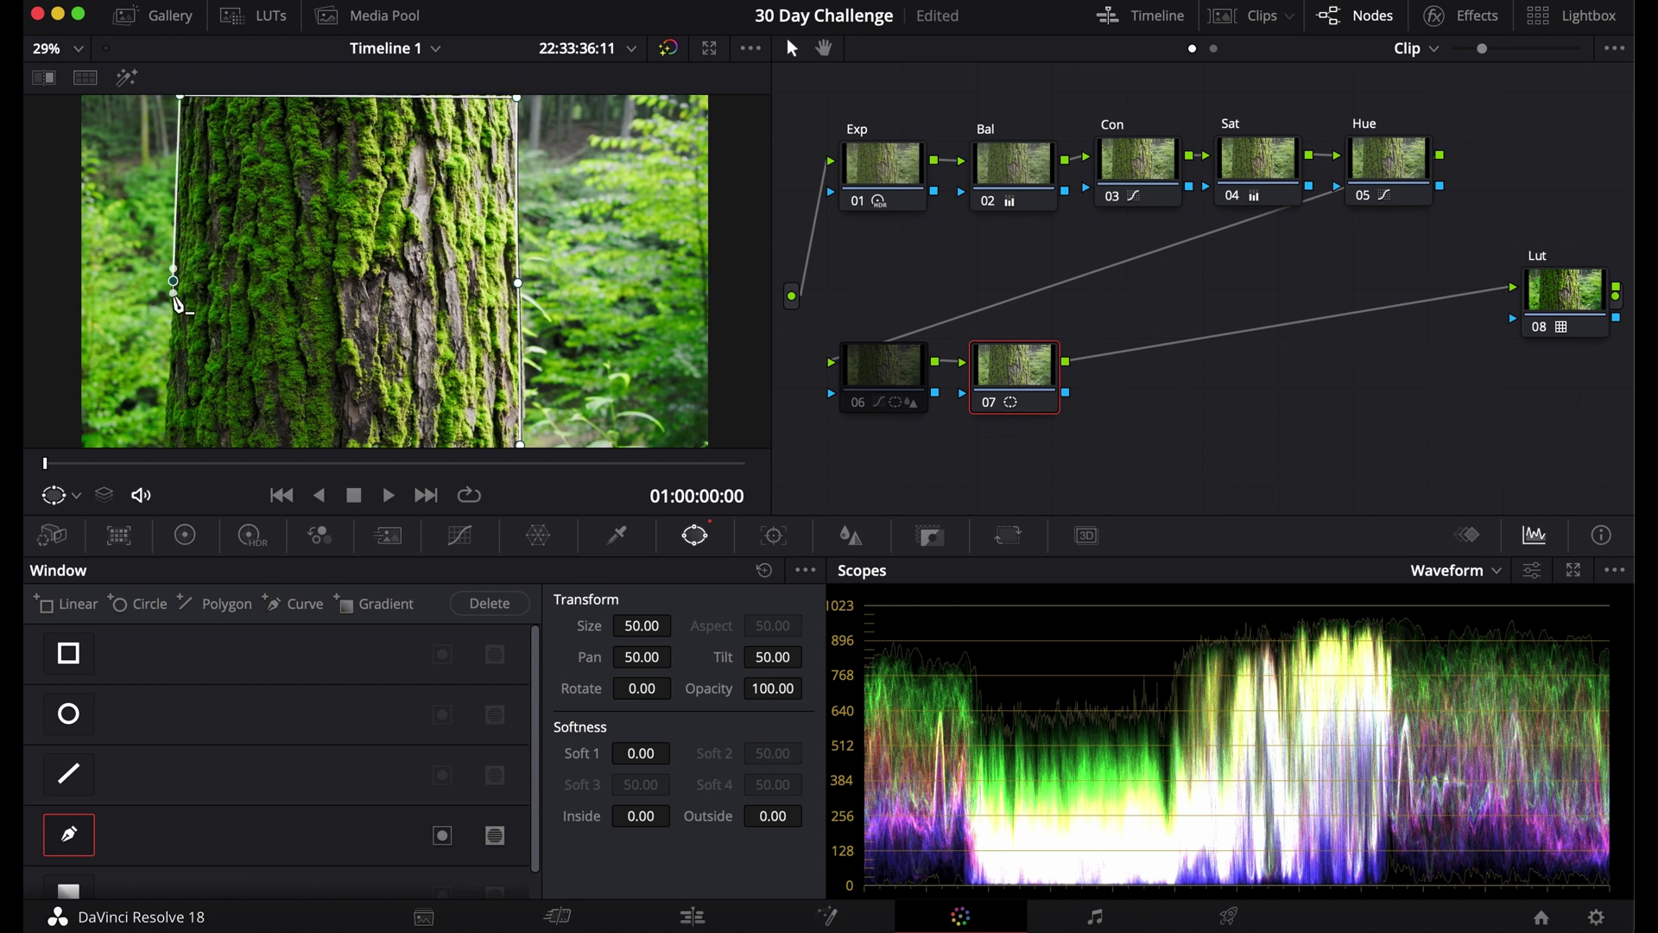
{"action": "left_click_drag", "start_coordinate": [167, 438], "coordinate": [167, 449]}
{"action": "left_click", "coordinate": [521, 445]}
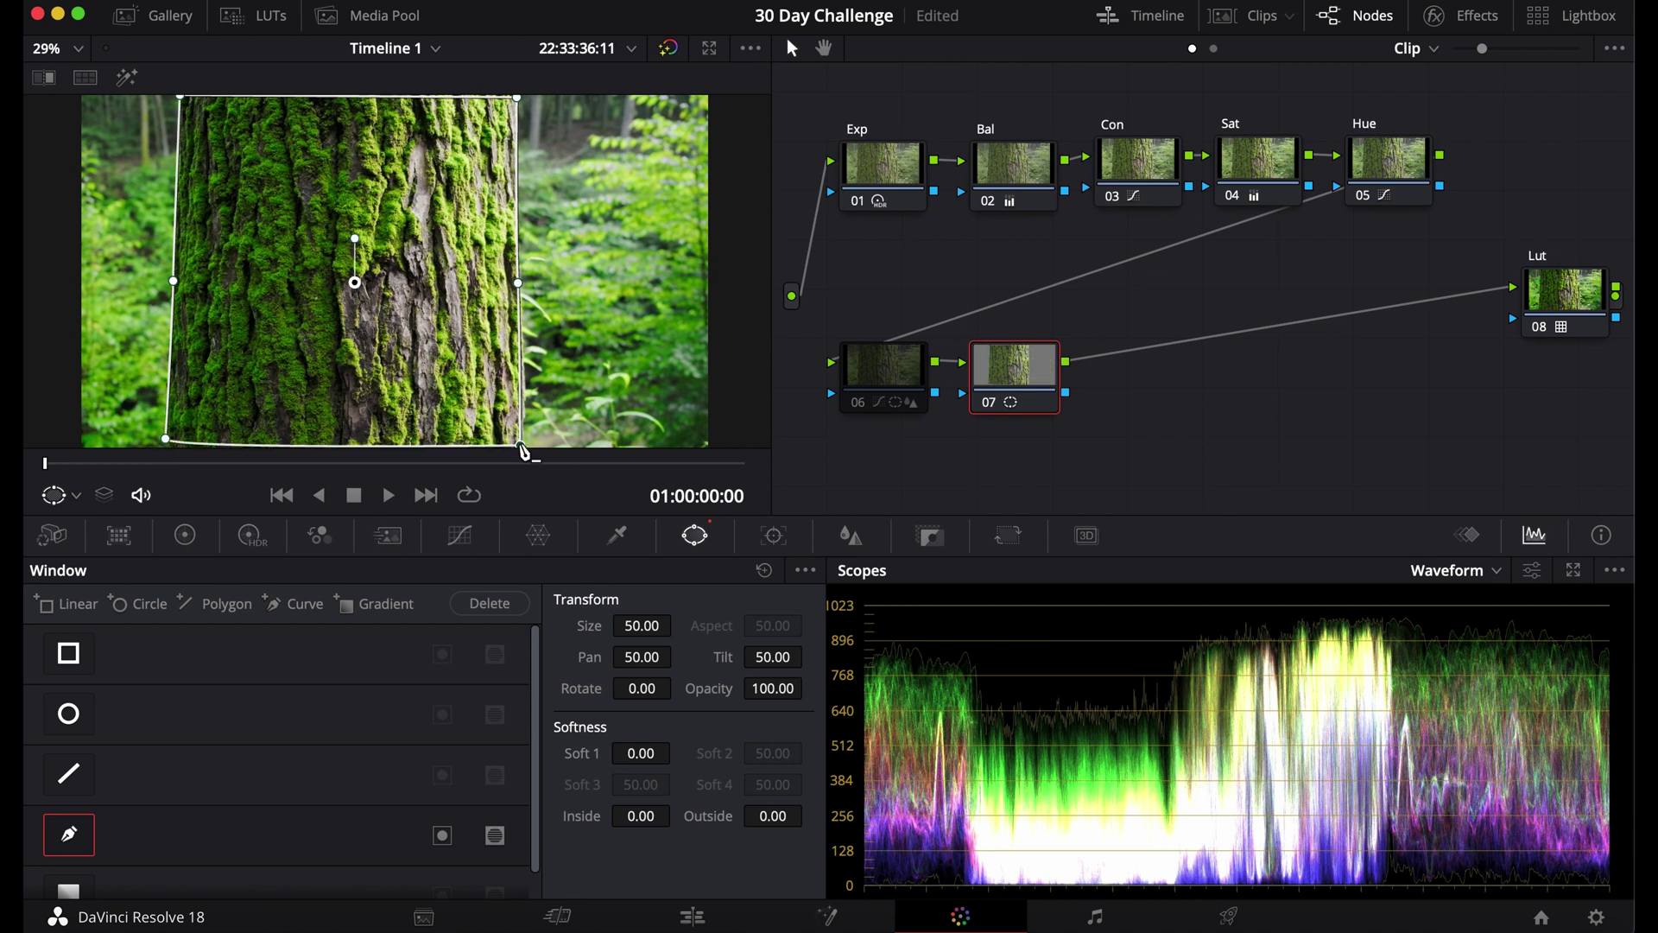
{"action": "left_click", "coordinate": [442, 836]}
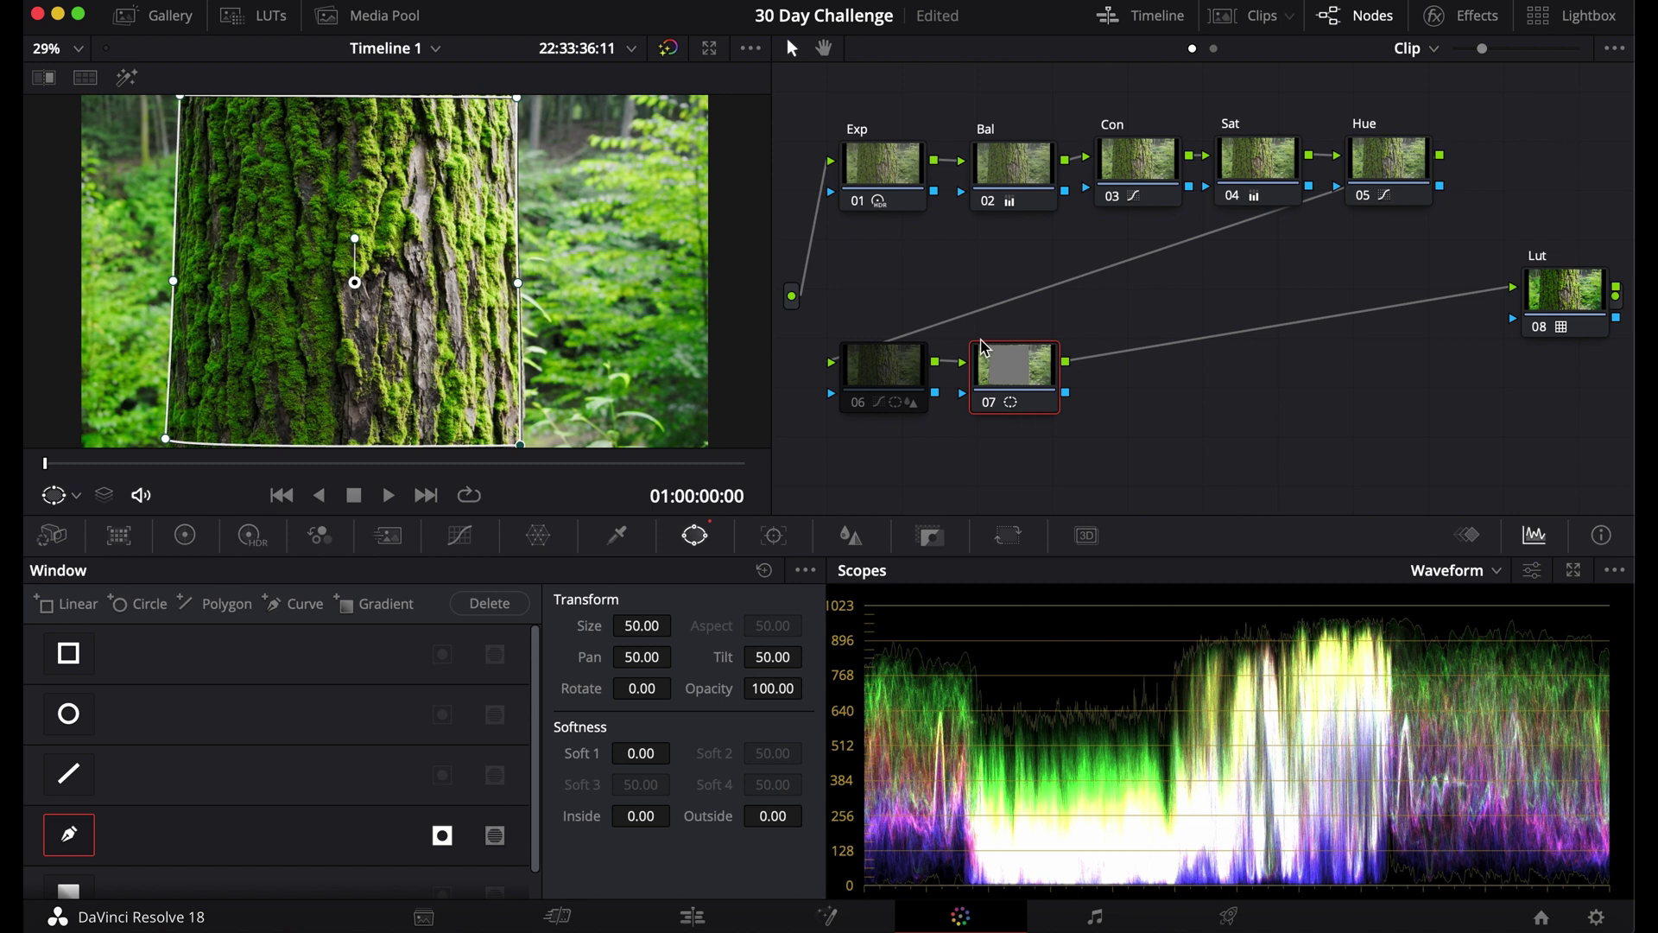
{"action": "left_click", "coordinate": [442, 836]}
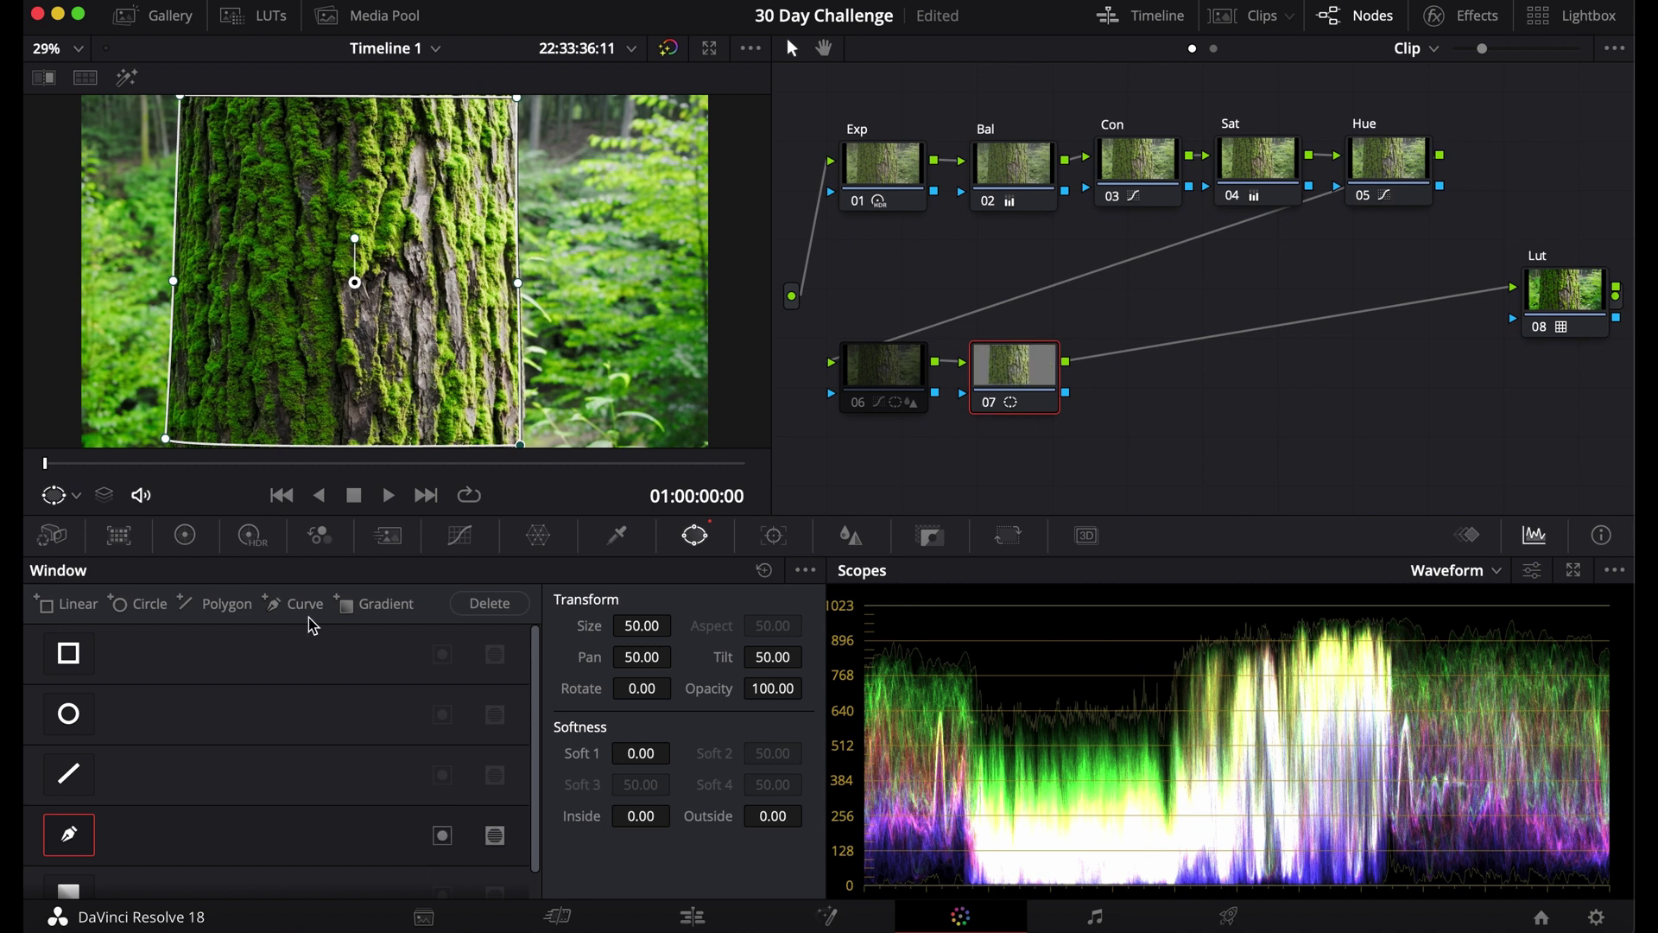
Raise node 07's offset and lower blue so it reads 28.00/27.60/25.20.
{"action": "left_click", "coordinate": [187, 537]}
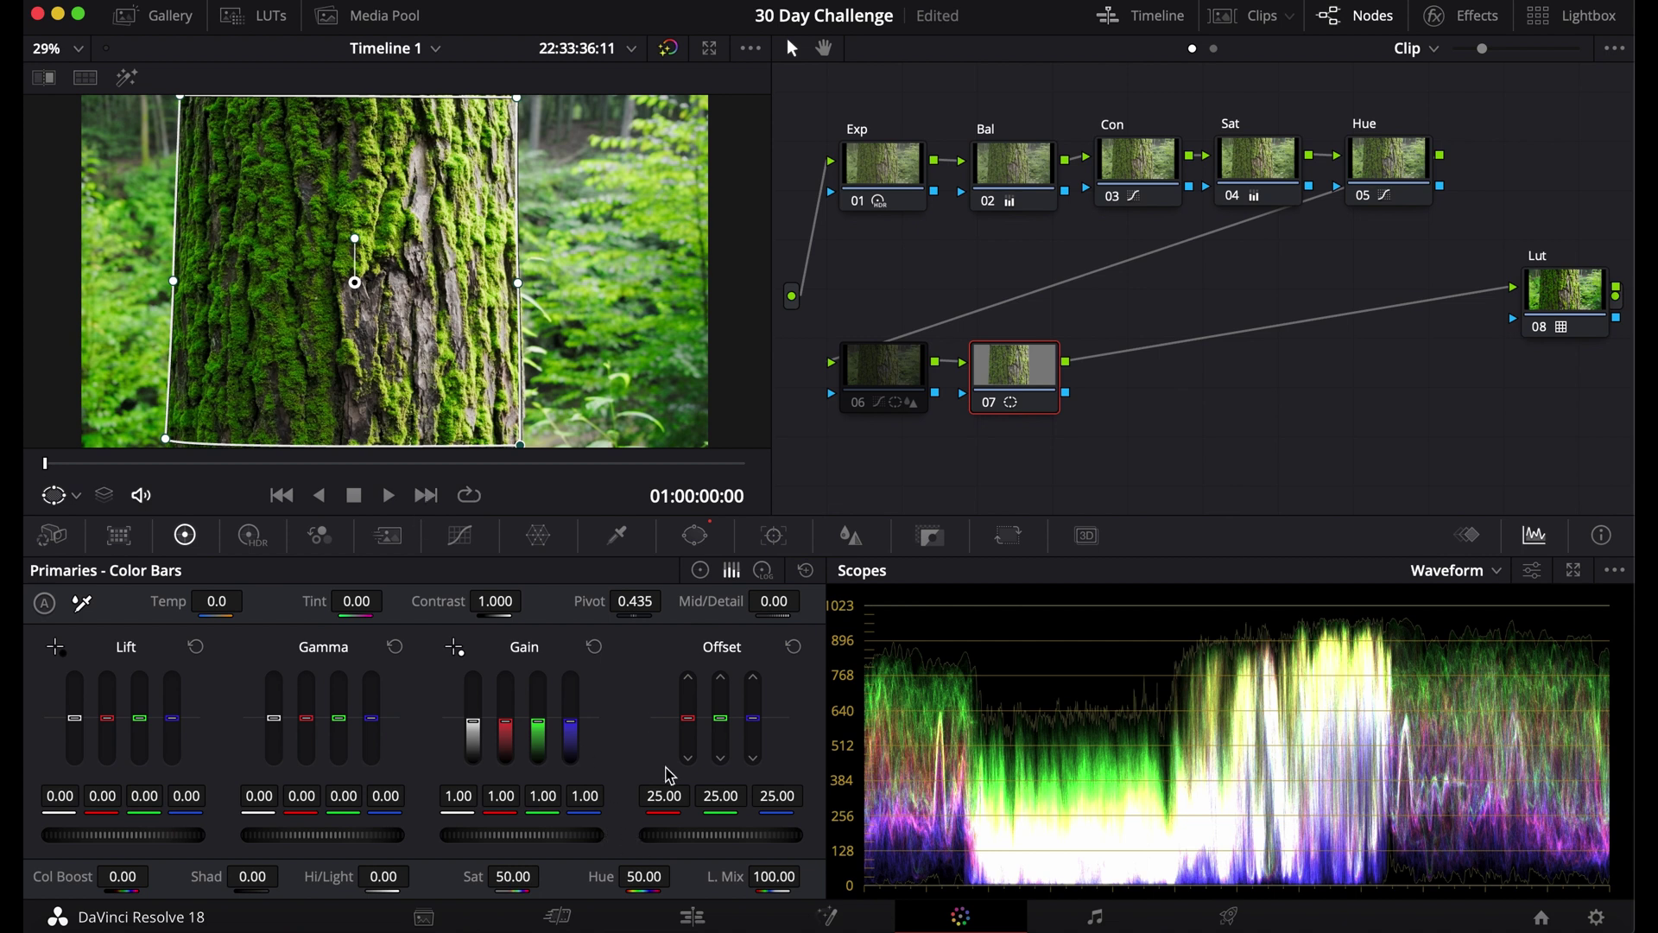
{"action": "left_click_drag", "start_coordinate": [721, 836], "coordinate": [734, 836]}
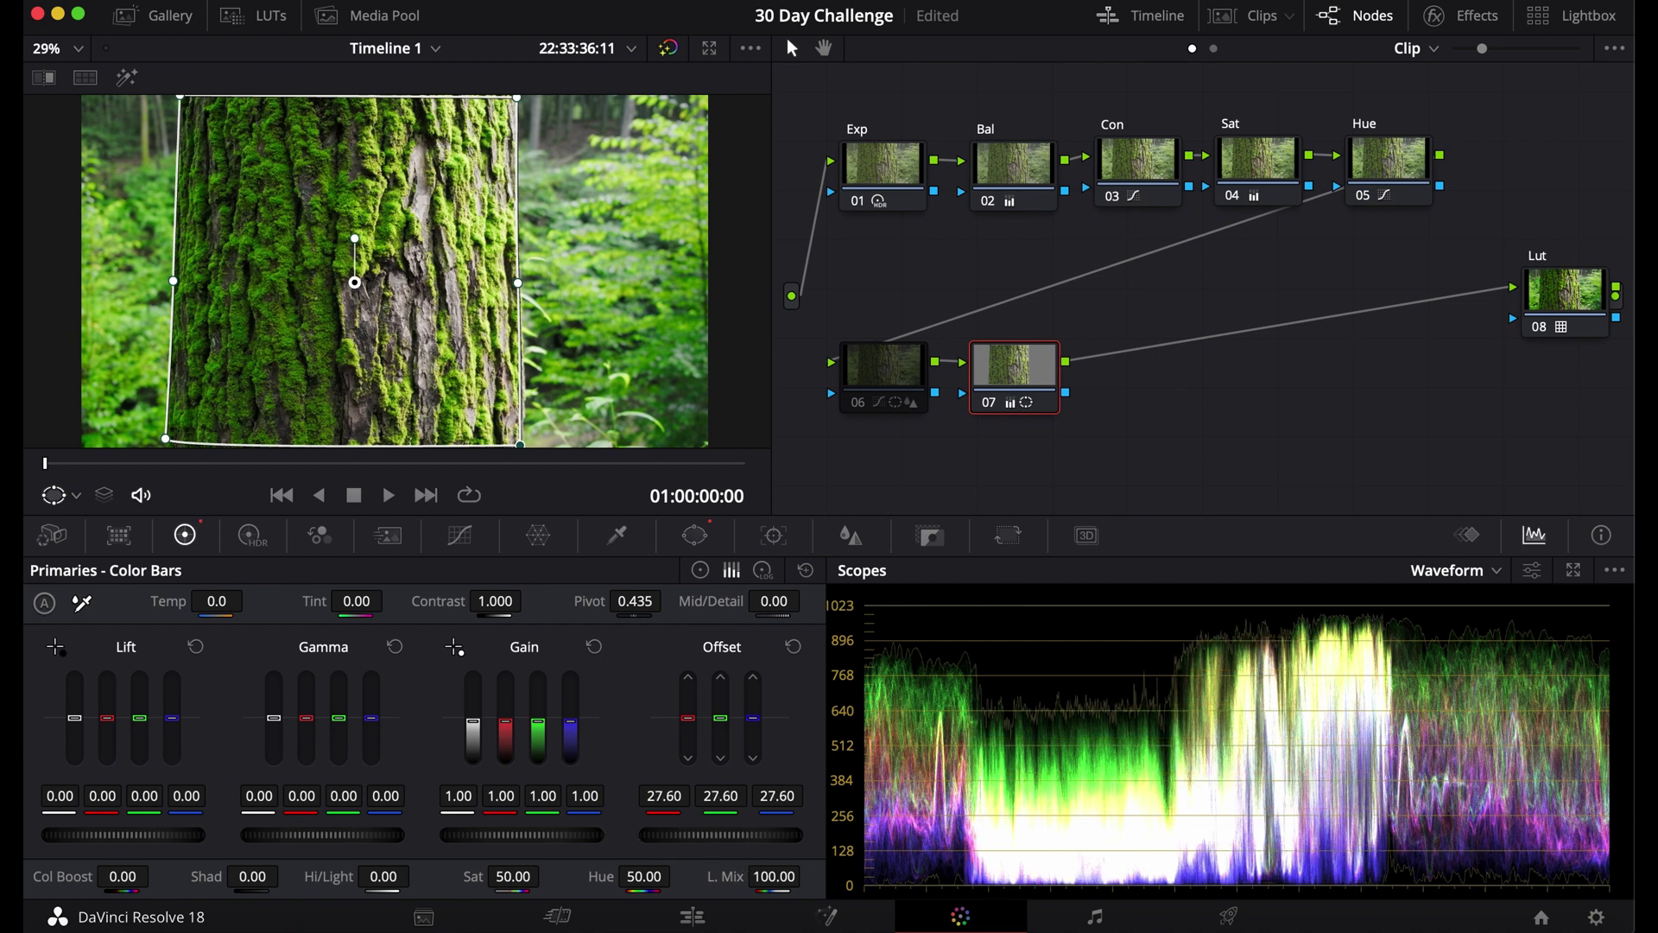
{"action": "left_click", "coordinate": [460, 535]}
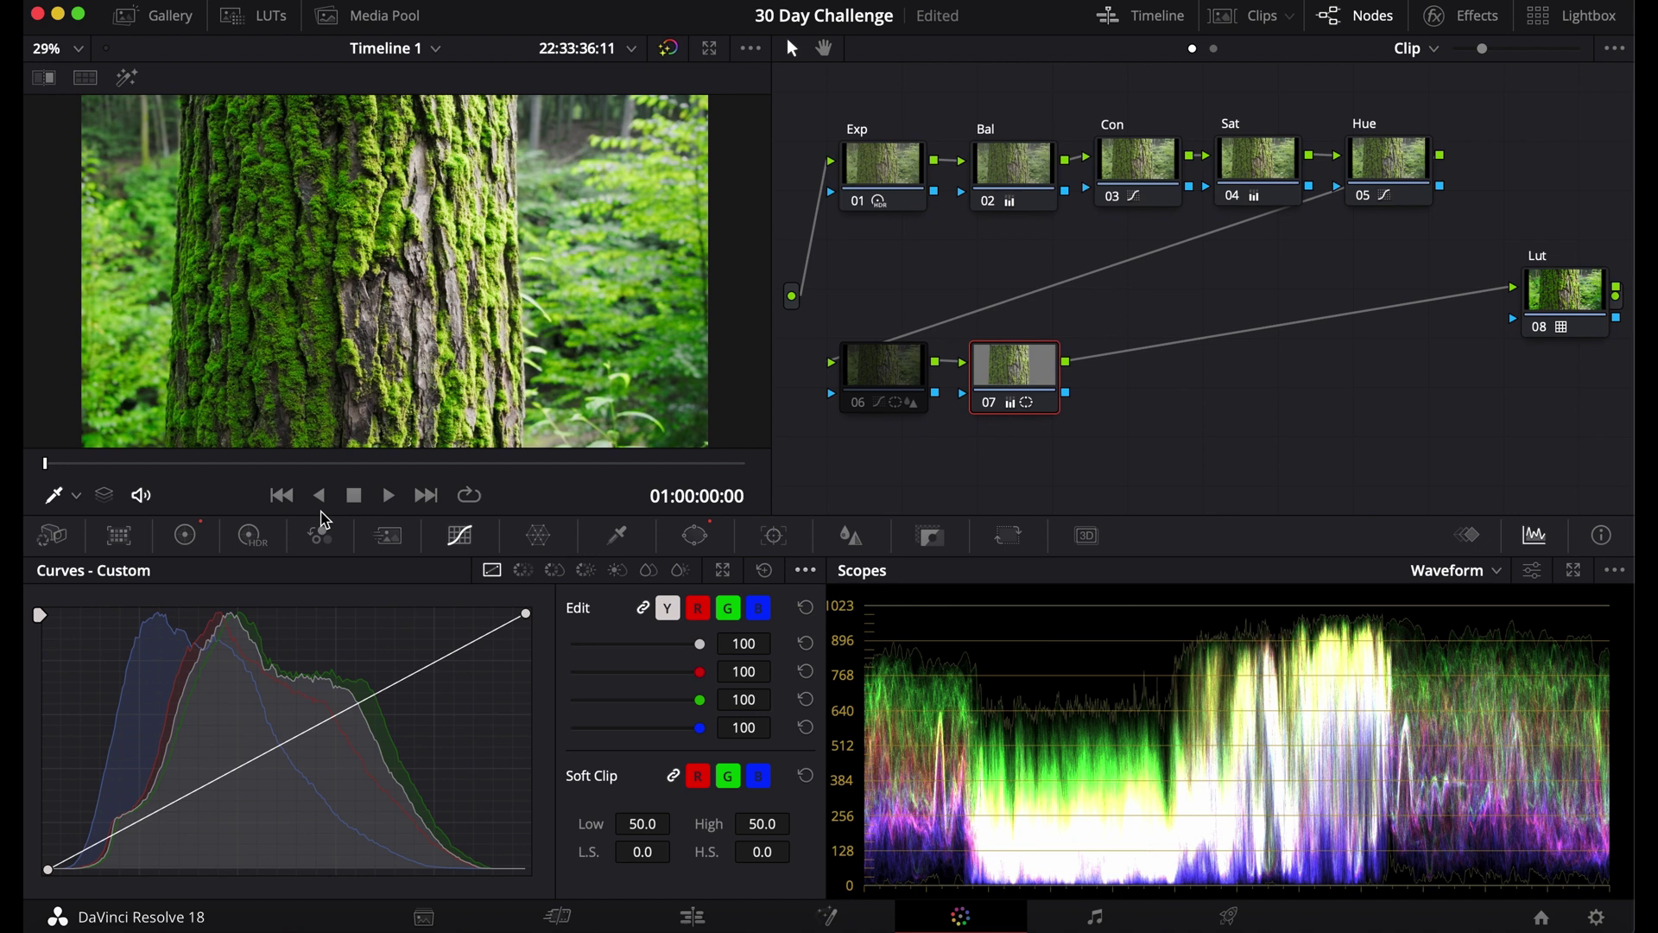
{"action": "left_click", "coordinate": [187, 536]}
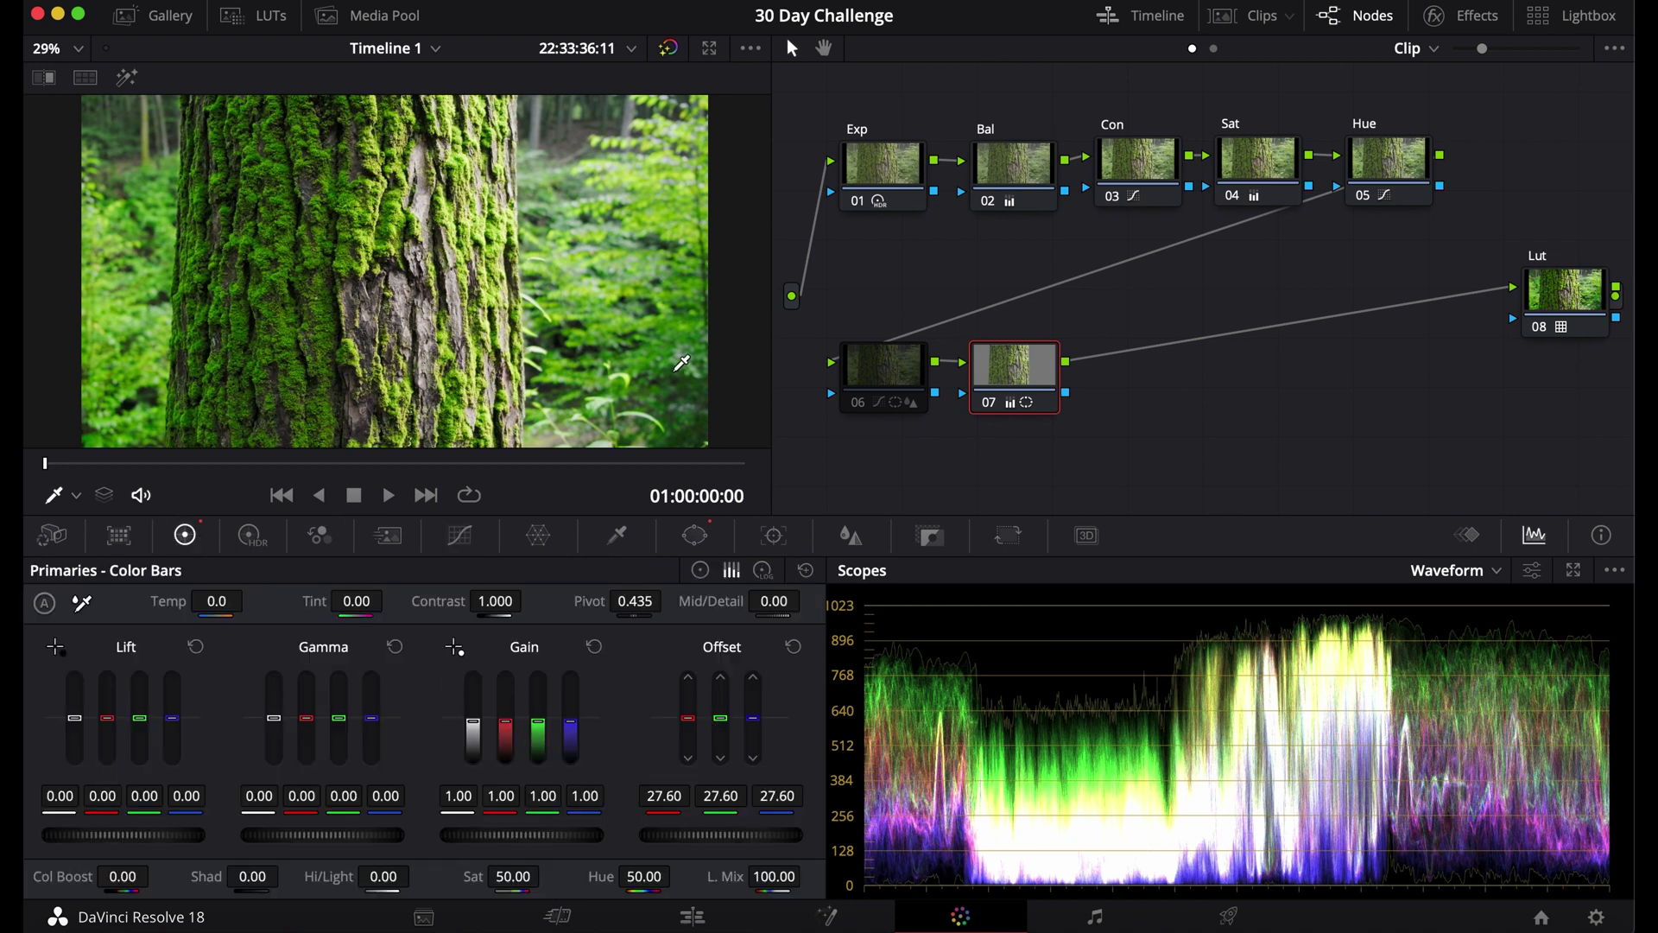
{"action": "left_click", "coordinate": [754, 739]}
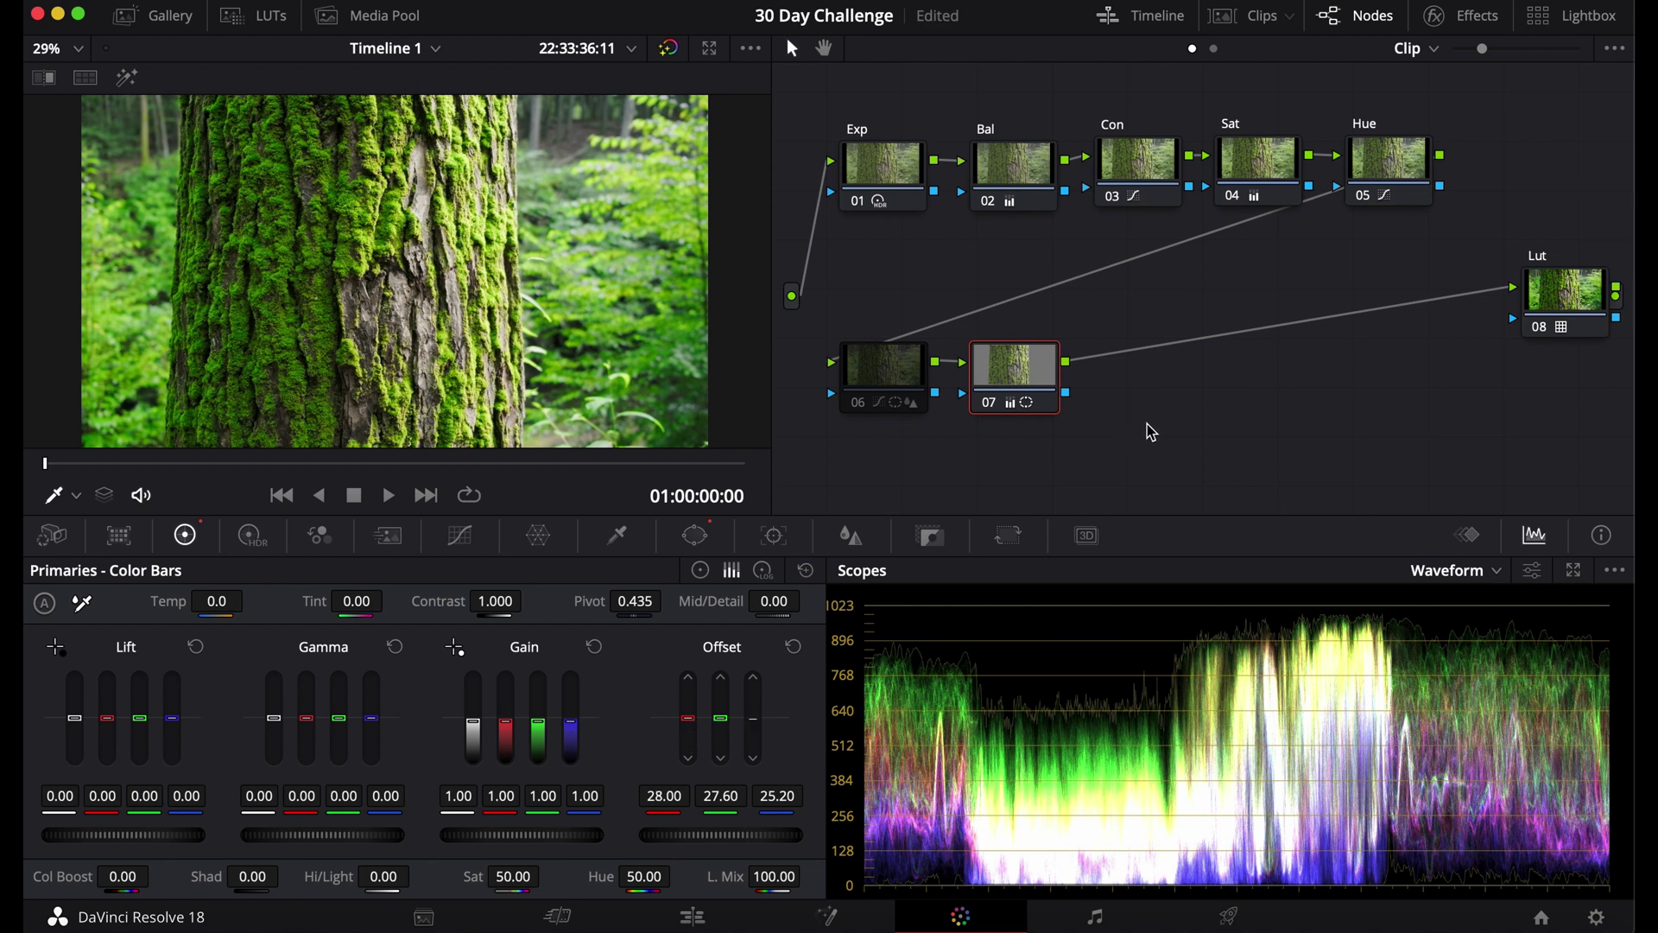
Add serial node 08 and link node 07's key output into its key input.
{"action": "key", "text": "alt+s"}
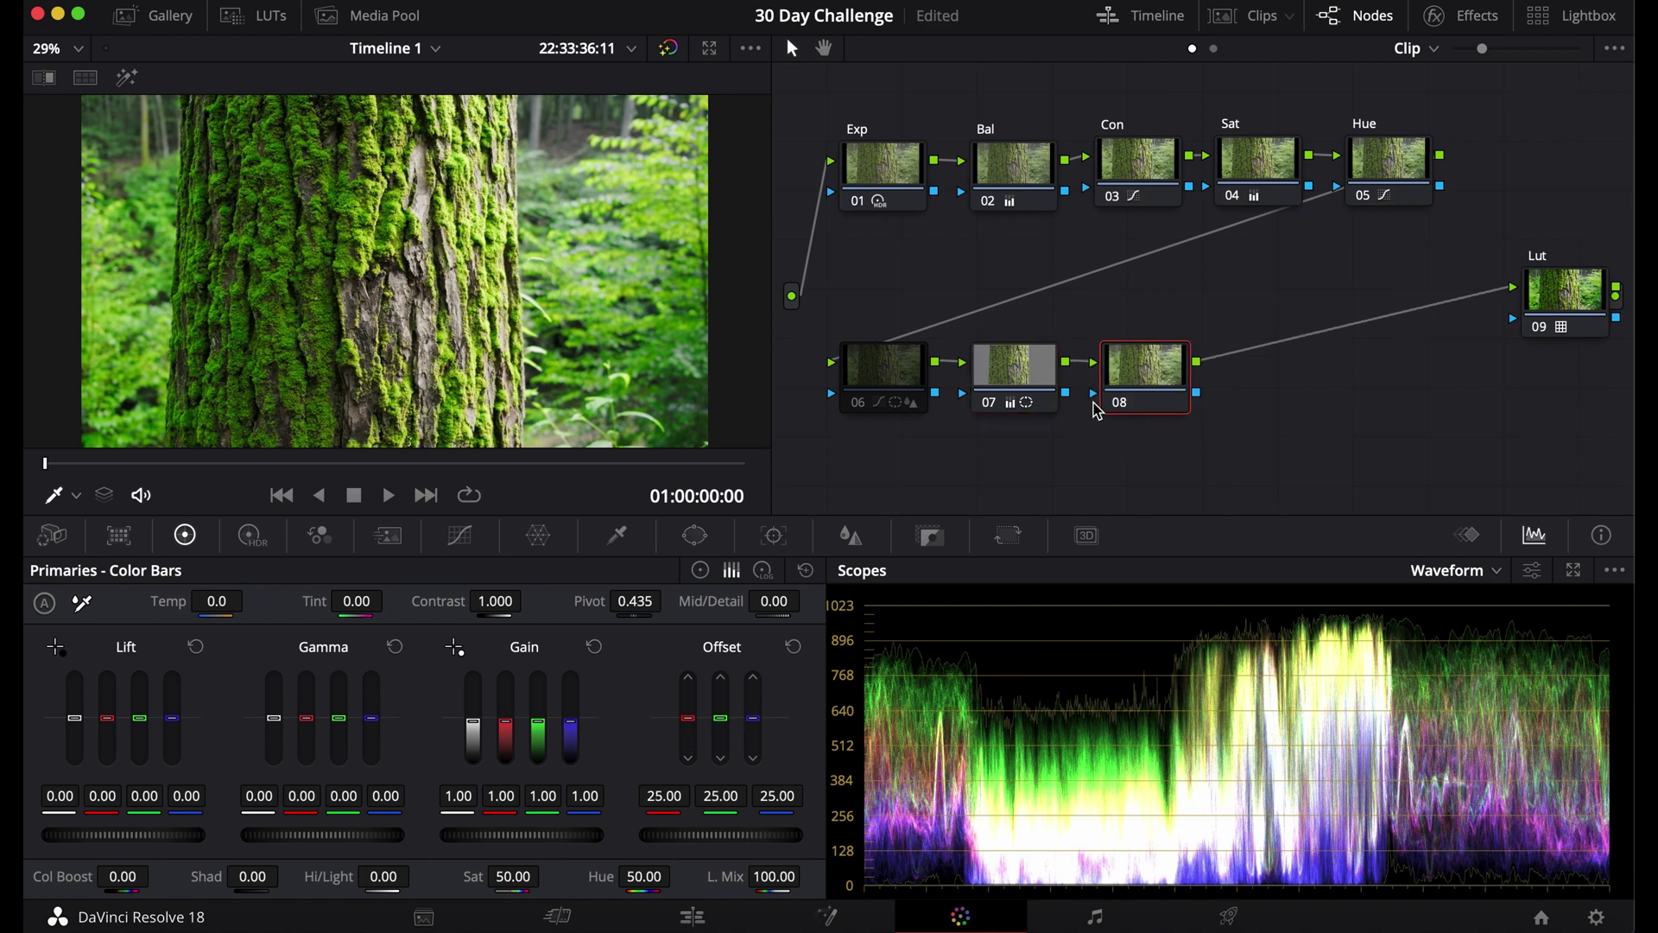
{"action": "left_click_drag", "start_coordinate": [1068, 393], "coordinate": [1094, 393]}
{"action": "left_click_drag", "start_coordinate": [1094, 393], "coordinate": [1093, 393]}
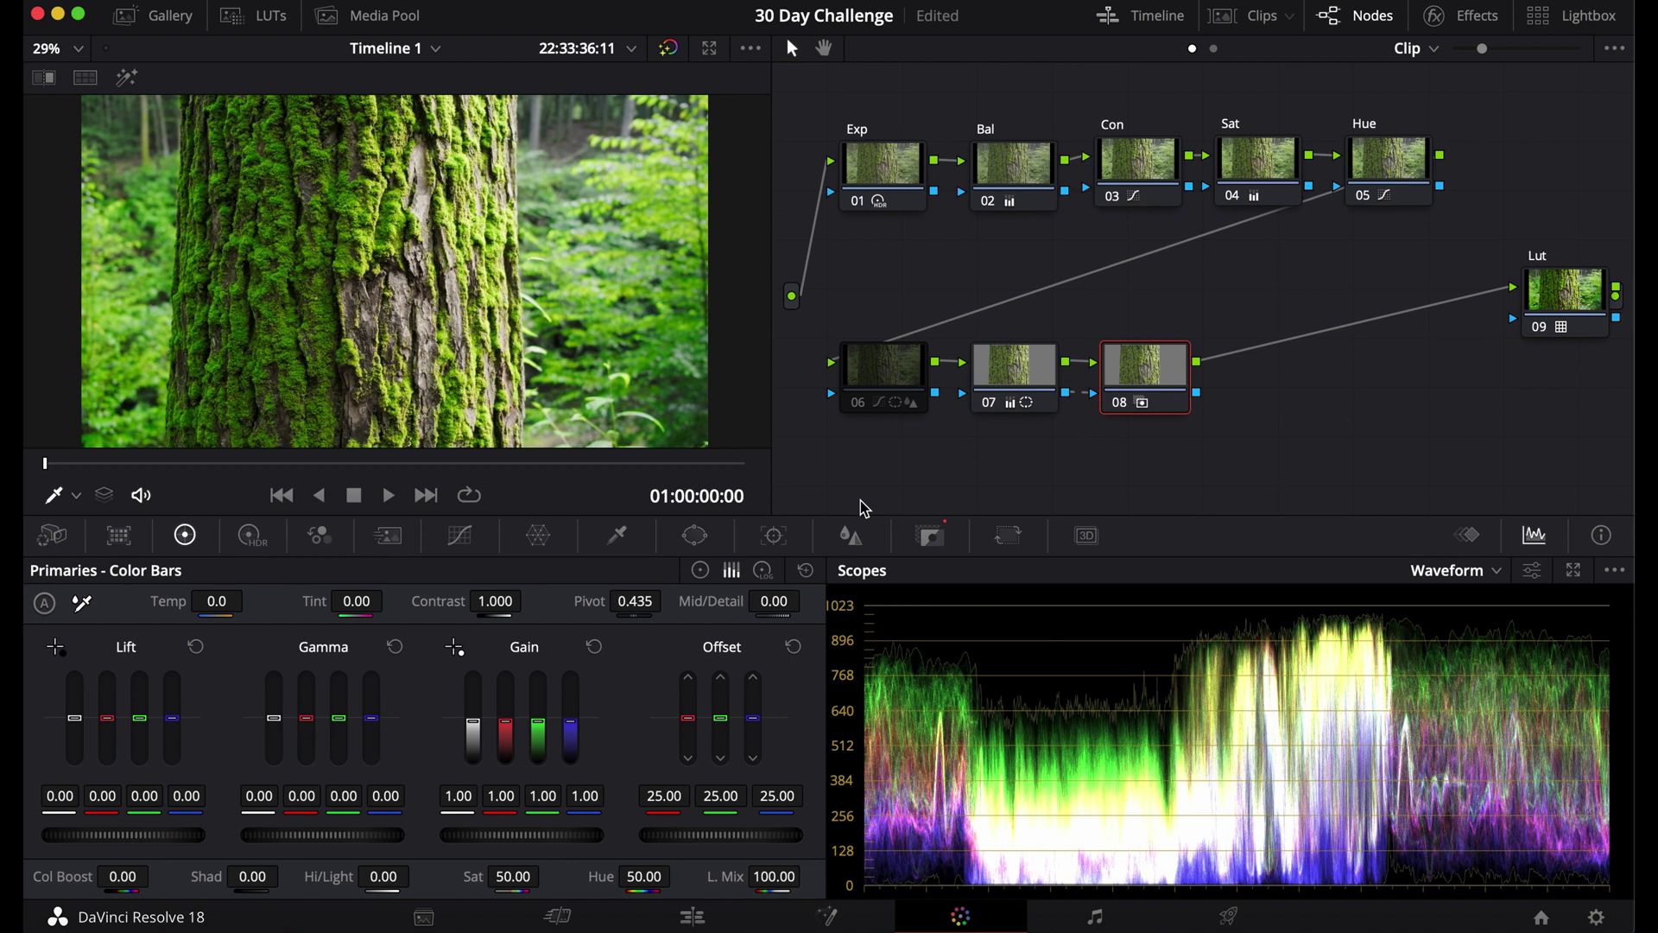
Invert node 08's key input so it targets the background around the trunk.
{"action": "left_click", "coordinate": [933, 538]}
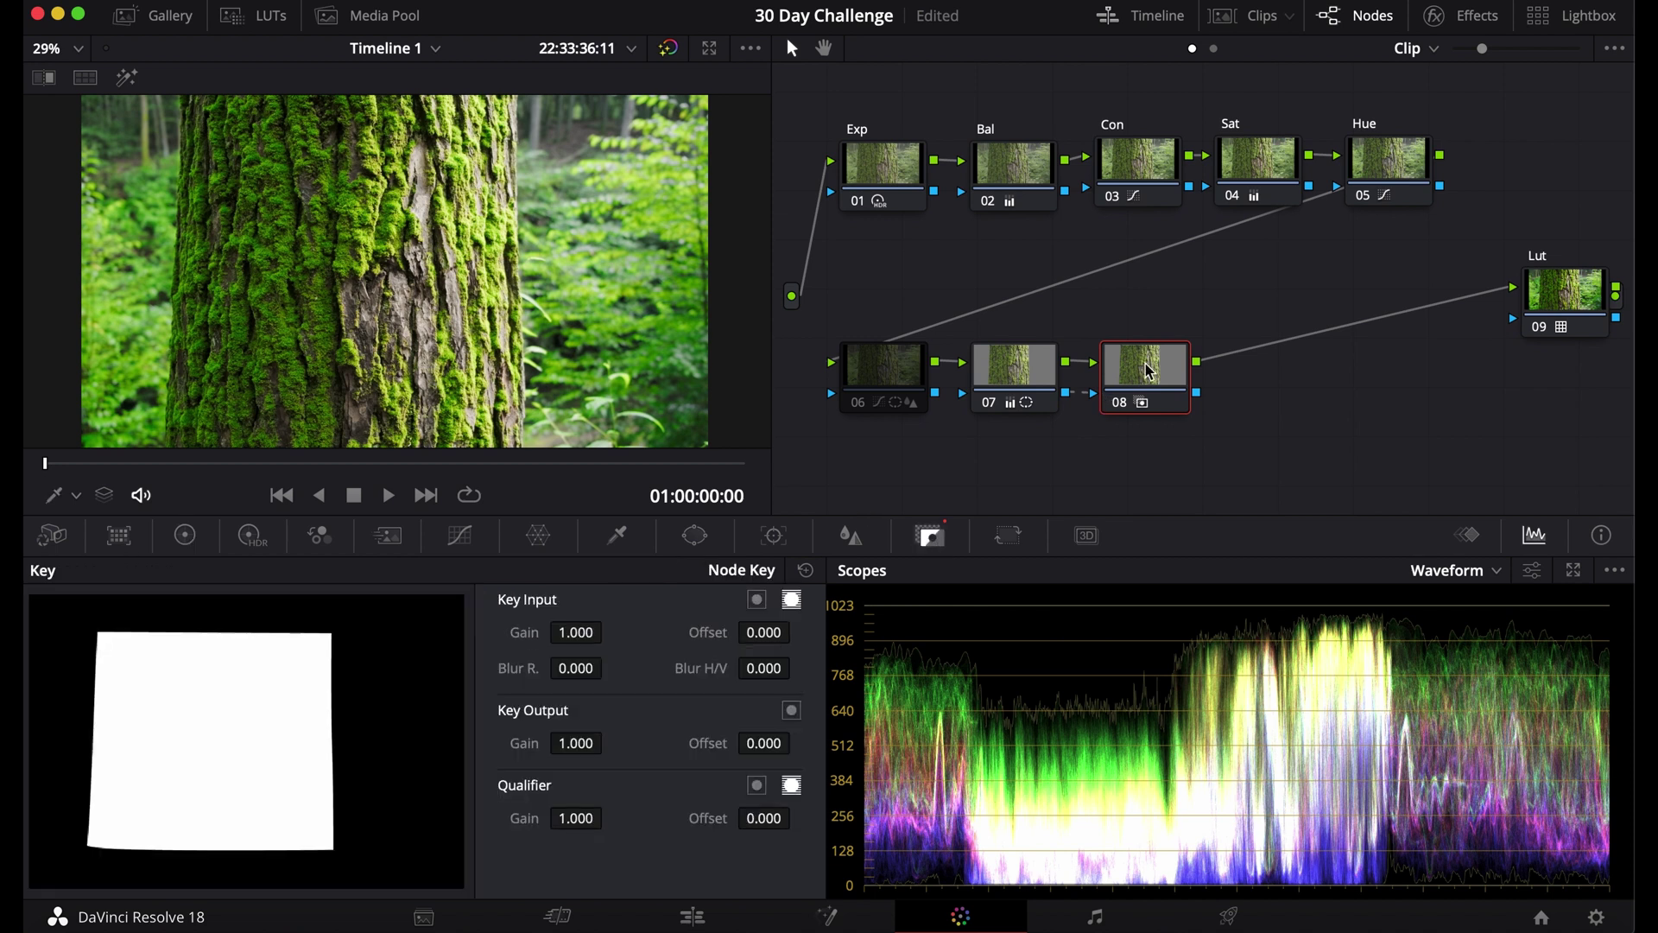
{"action": "left_click", "coordinate": [758, 600]}
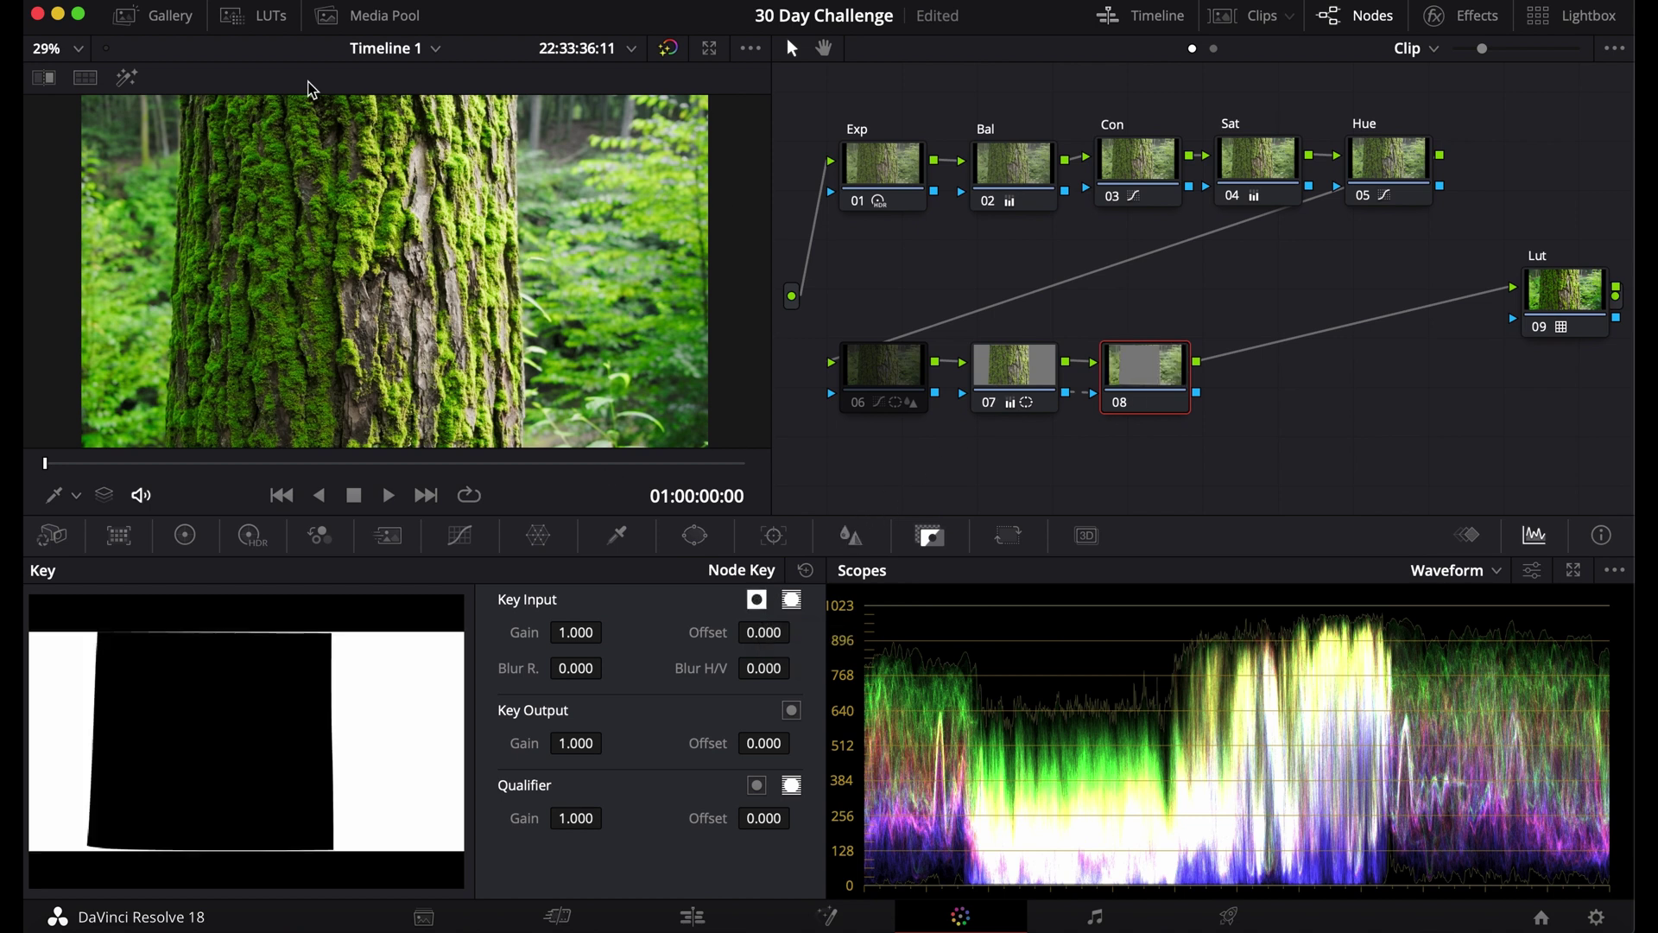
{"action": "left_click", "coordinate": [850, 536]}
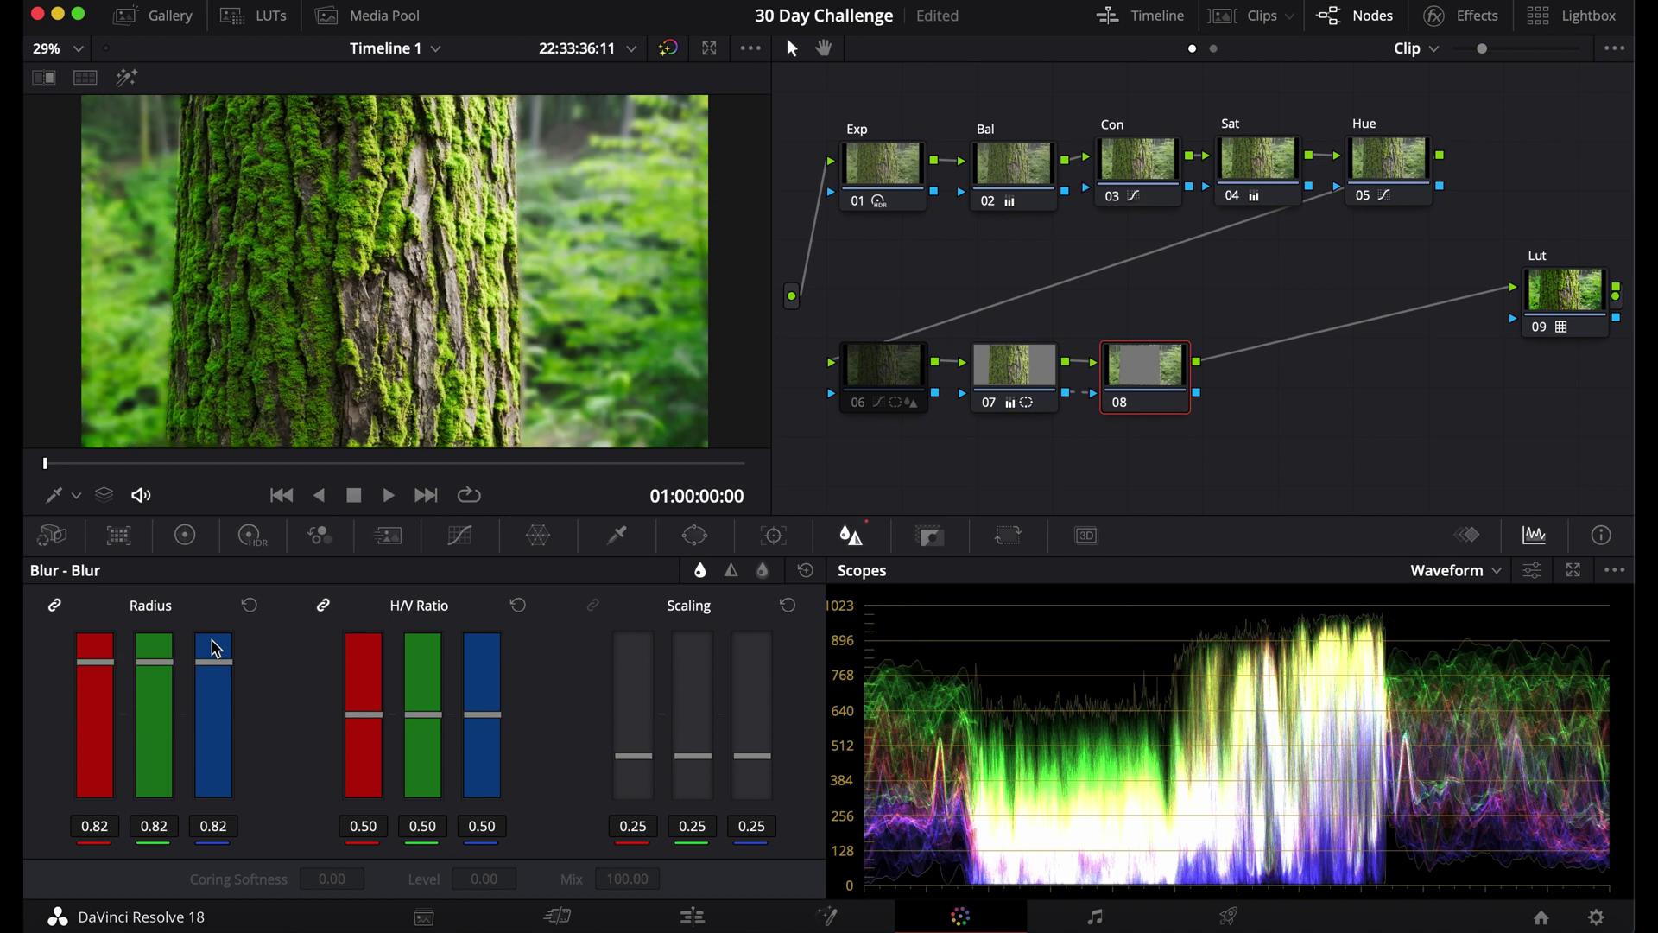
Set background blur radius to 0.84 and lower offset to 9.49/11.72/12.55 for a cooler tone.
{"action": "left_click_drag", "start_coordinate": [214, 642], "coordinate": [214, 642]}
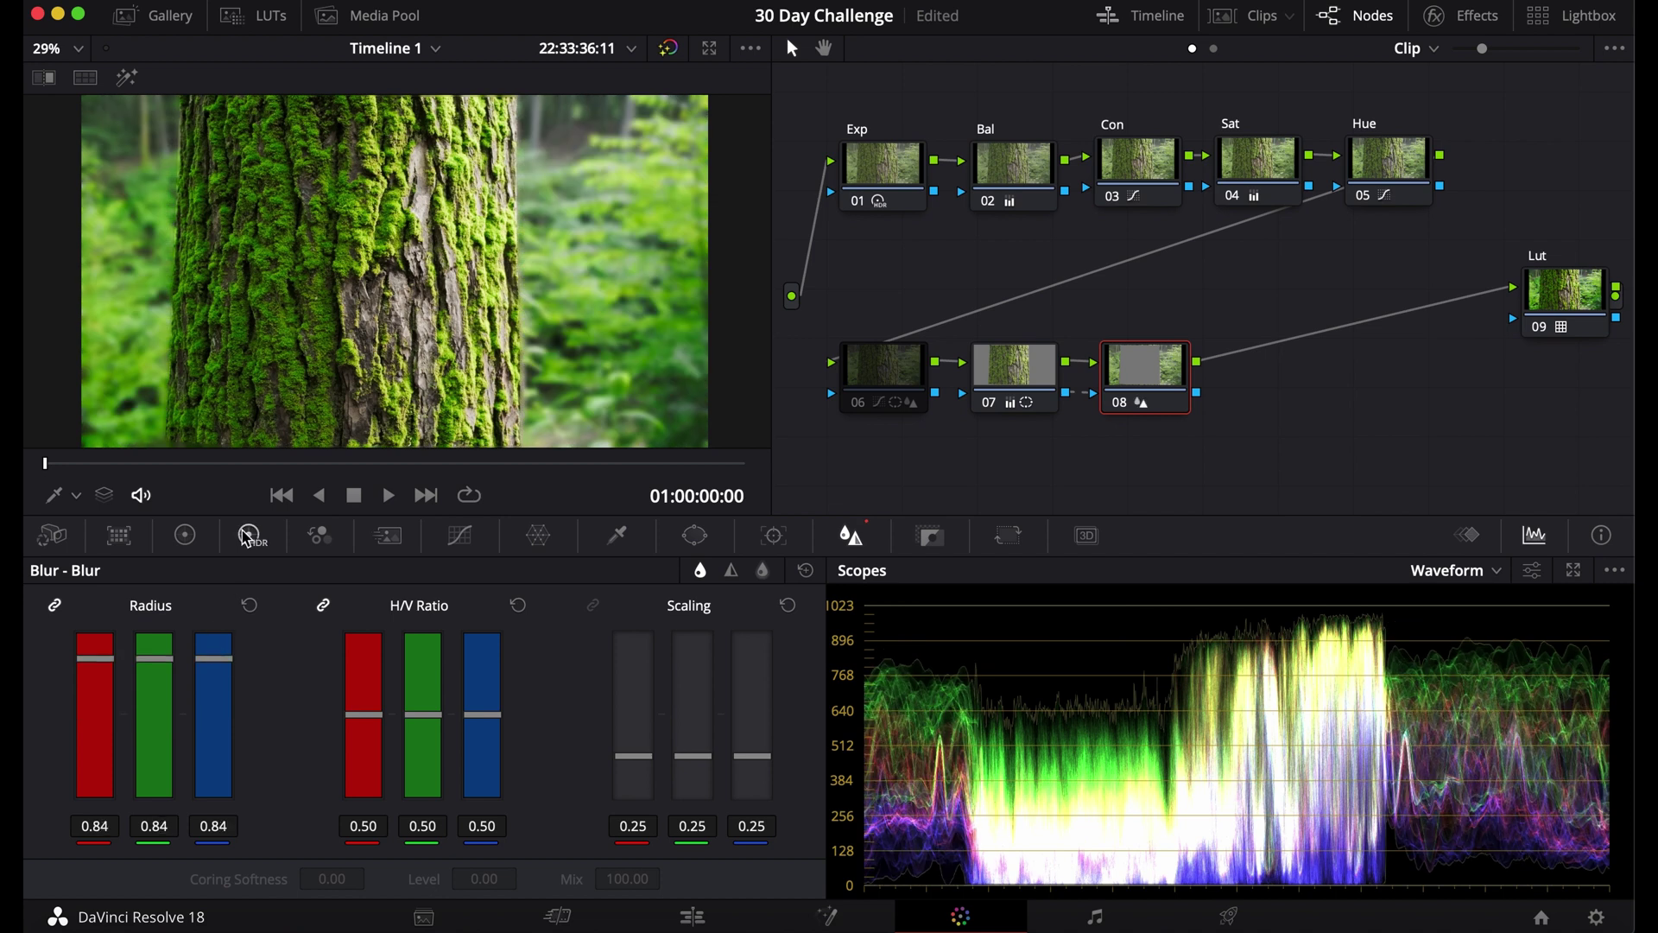
{"action": "left_click", "coordinate": [185, 535]}
{"action": "left_click_drag", "start_coordinate": [721, 835], "coordinate": [665, 835]}
{"action": "left_click", "coordinate": [704, 573]}
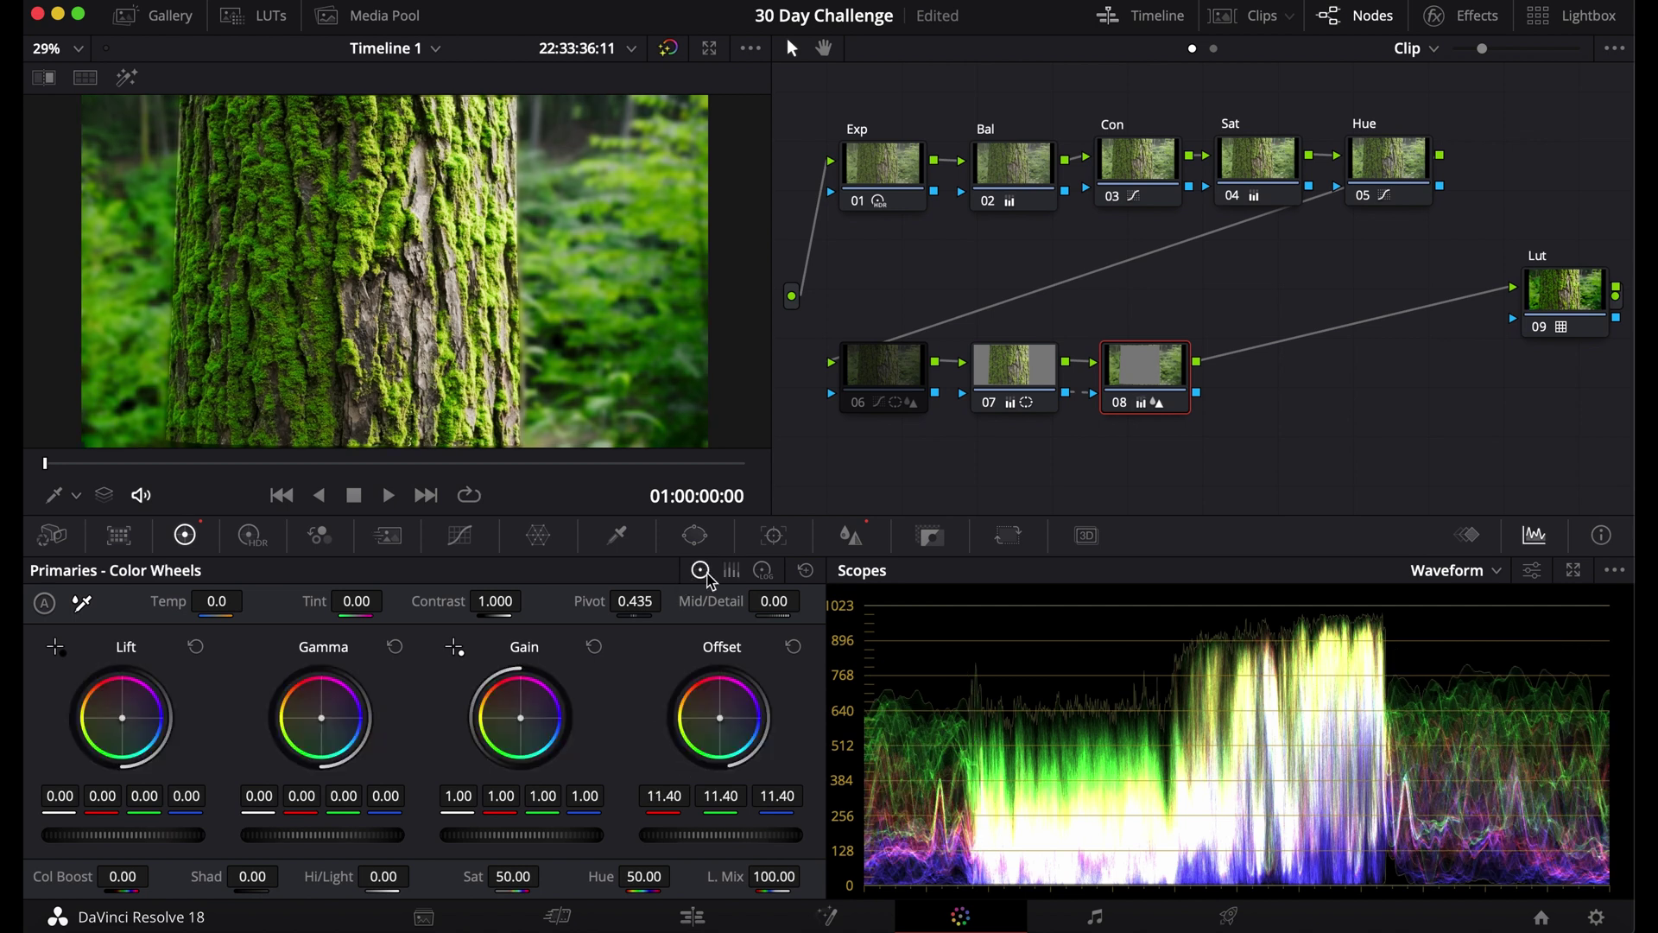
{"action": "left_click_drag", "start_coordinate": [722, 721], "coordinate": [734, 723]}
Slightly increase the softness of node 07's trunk window, reselect node 08, and save.
{"action": "left_click", "coordinate": [695, 535]}
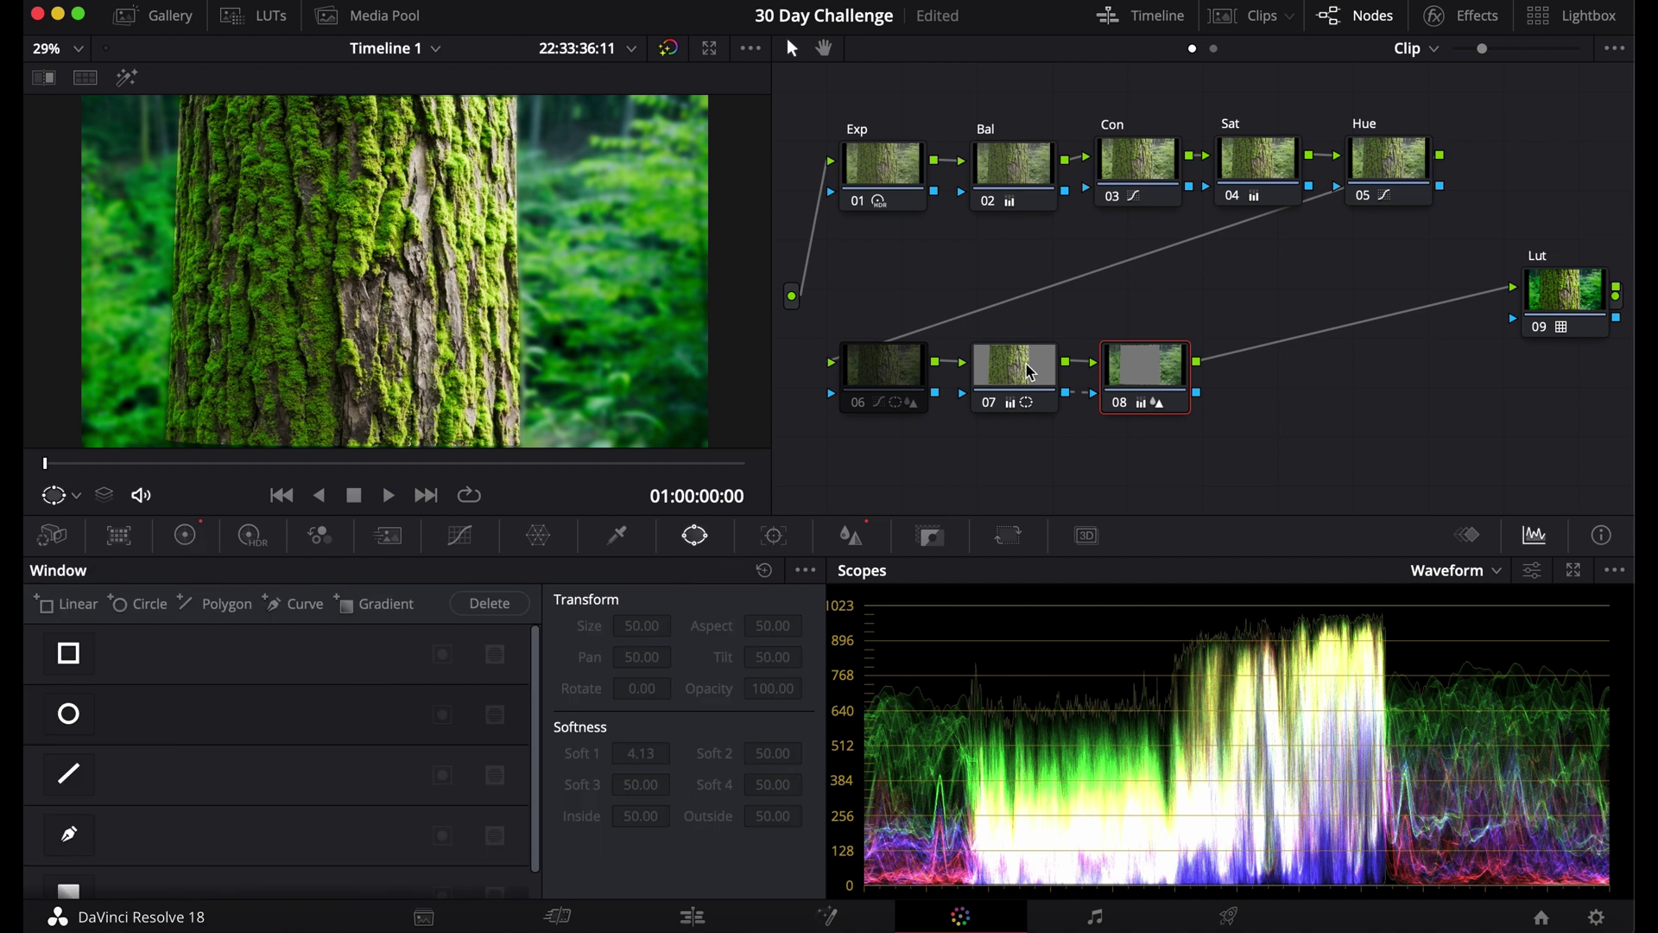
{"action": "left_click", "coordinate": [1031, 372]}
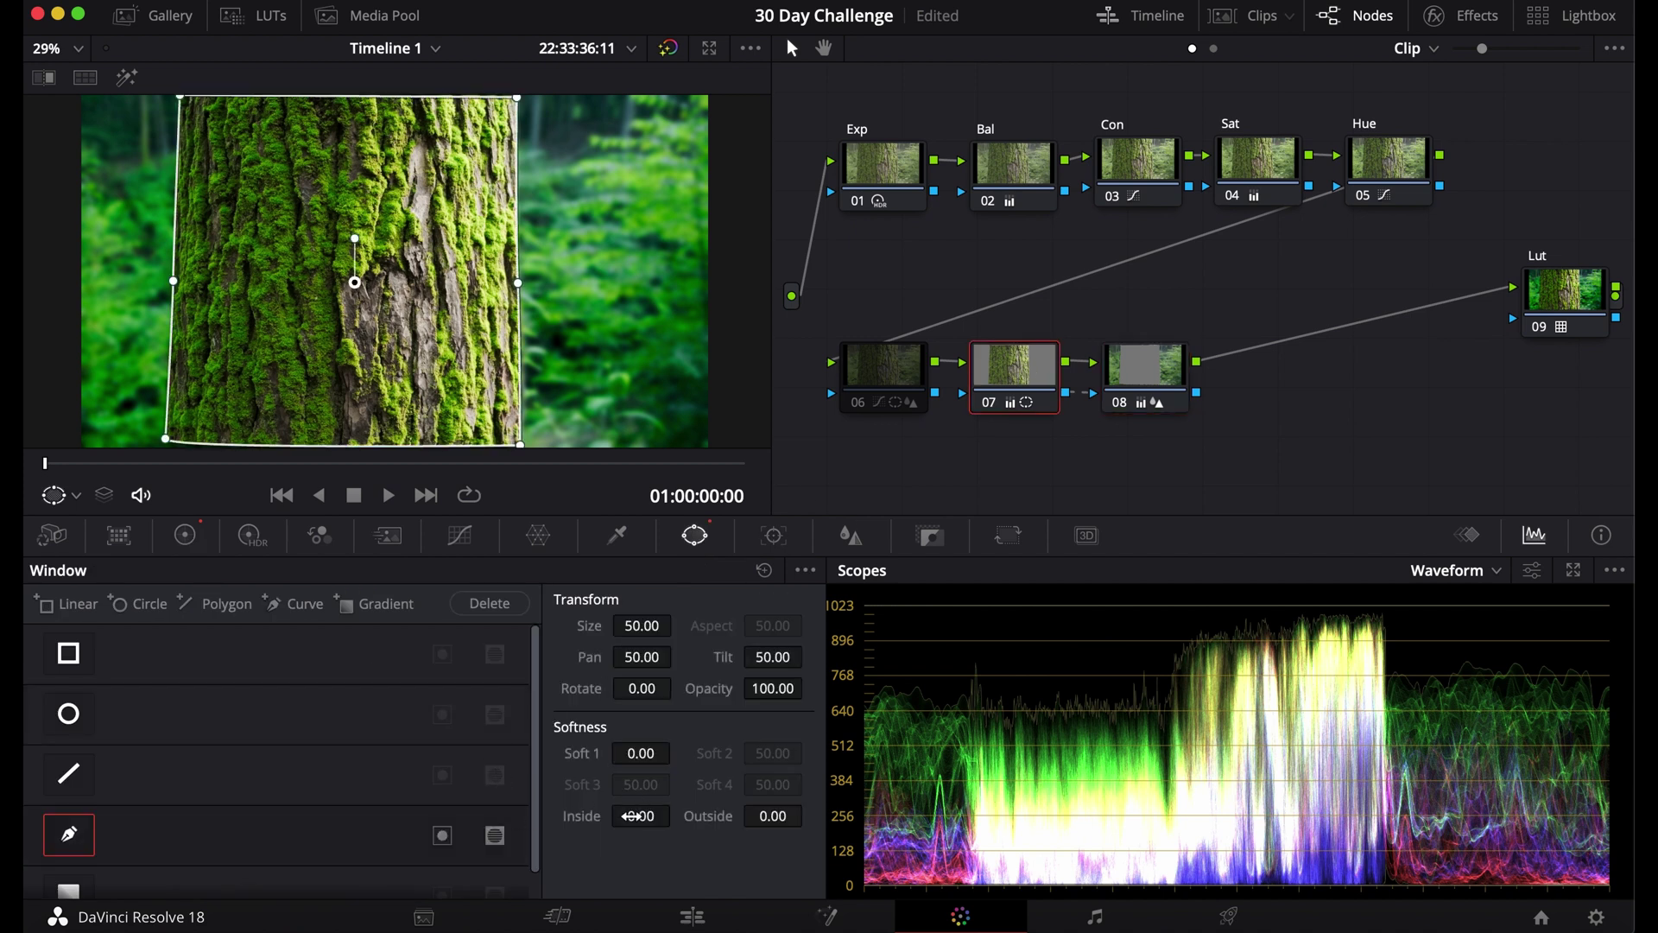
{"action": "left_click_drag", "start_coordinate": [641, 754], "coordinate": [678, 752]}
{"action": "key", "text": "shift+apostrophe"}
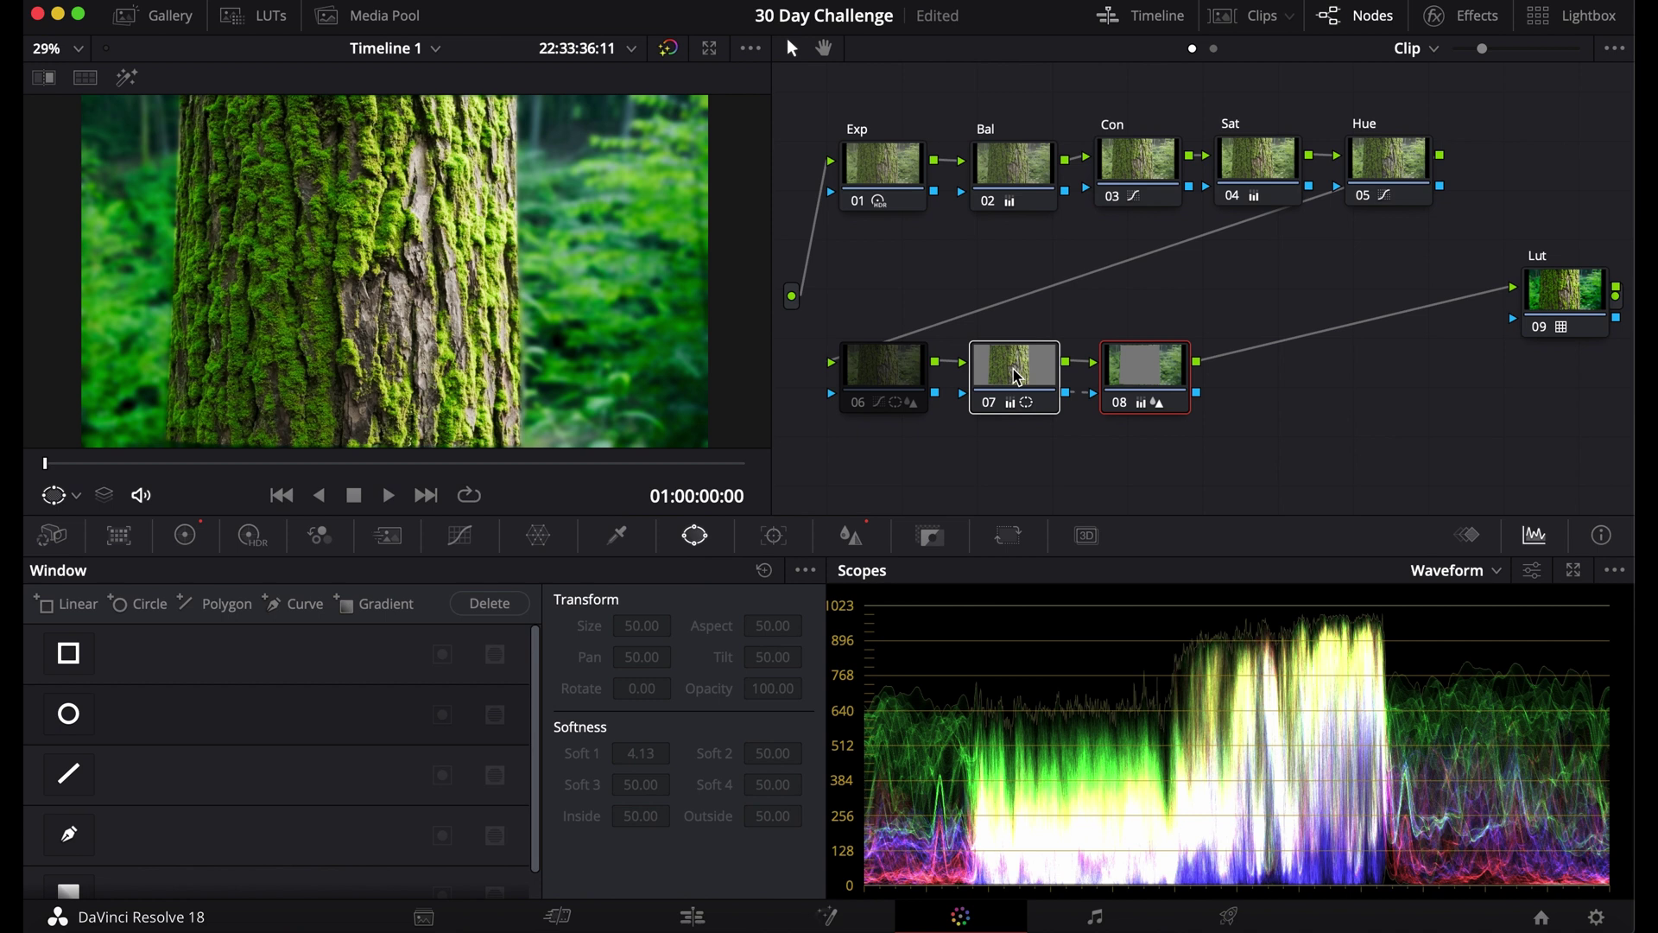
{"action": "key", "text": "ctrl+s"}
Select node 06 and toggle it off and on to compare the grade.
{"action": "left_click", "coordinate": [883, 371]}
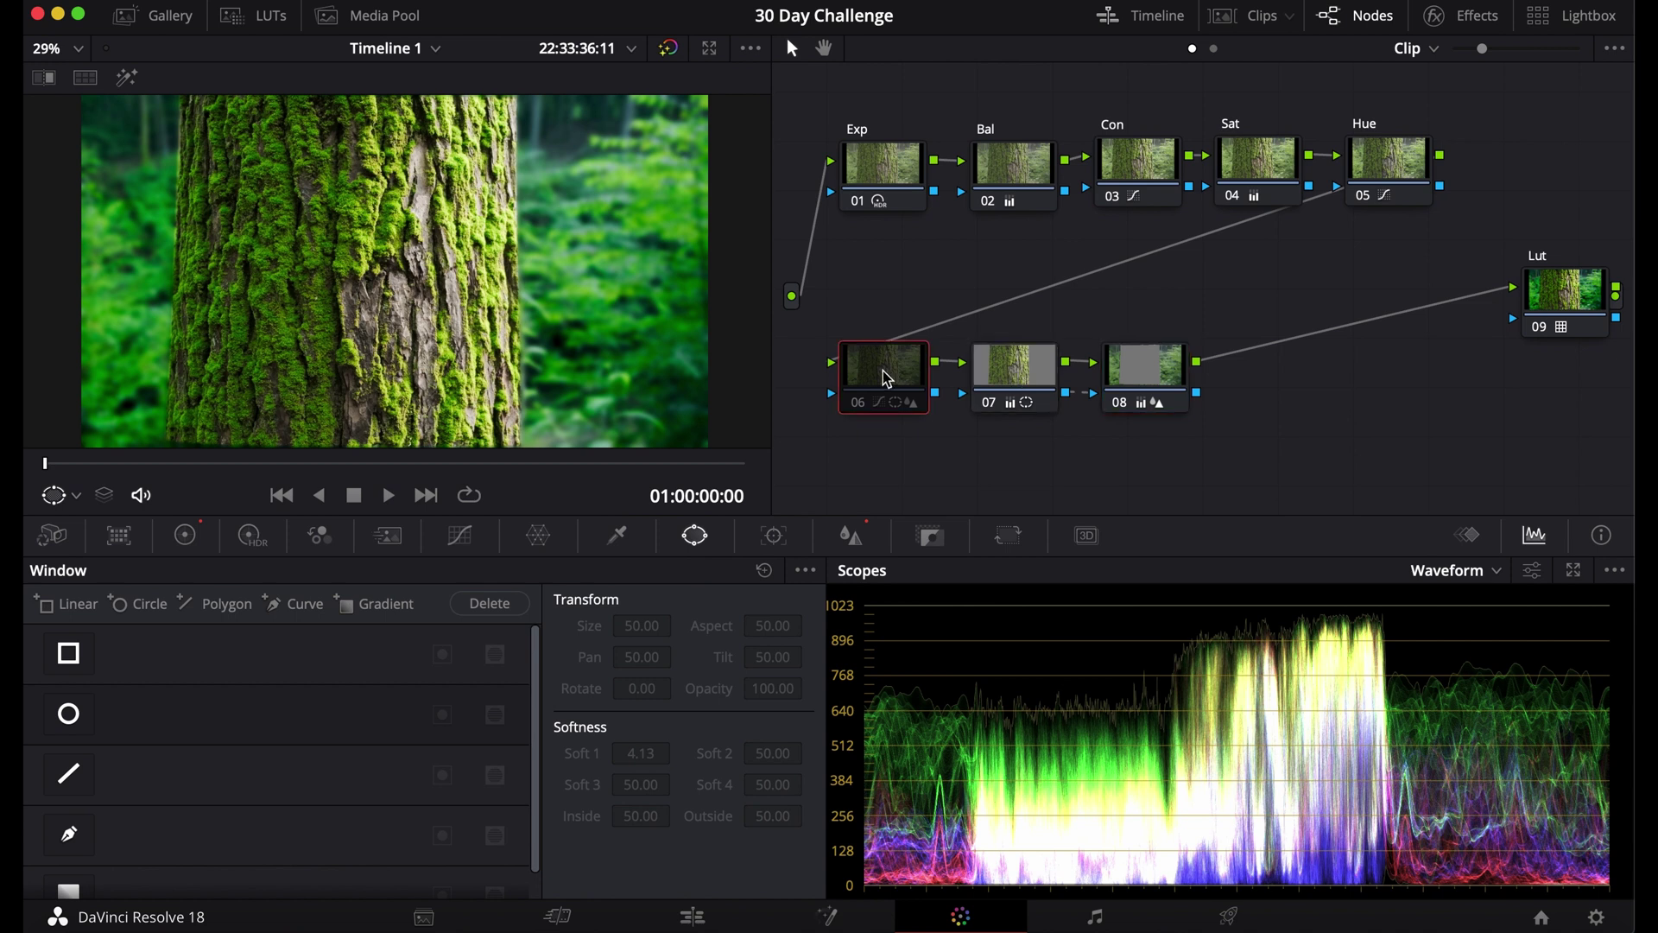
{"action": "key", "text": "ctrl+d"}
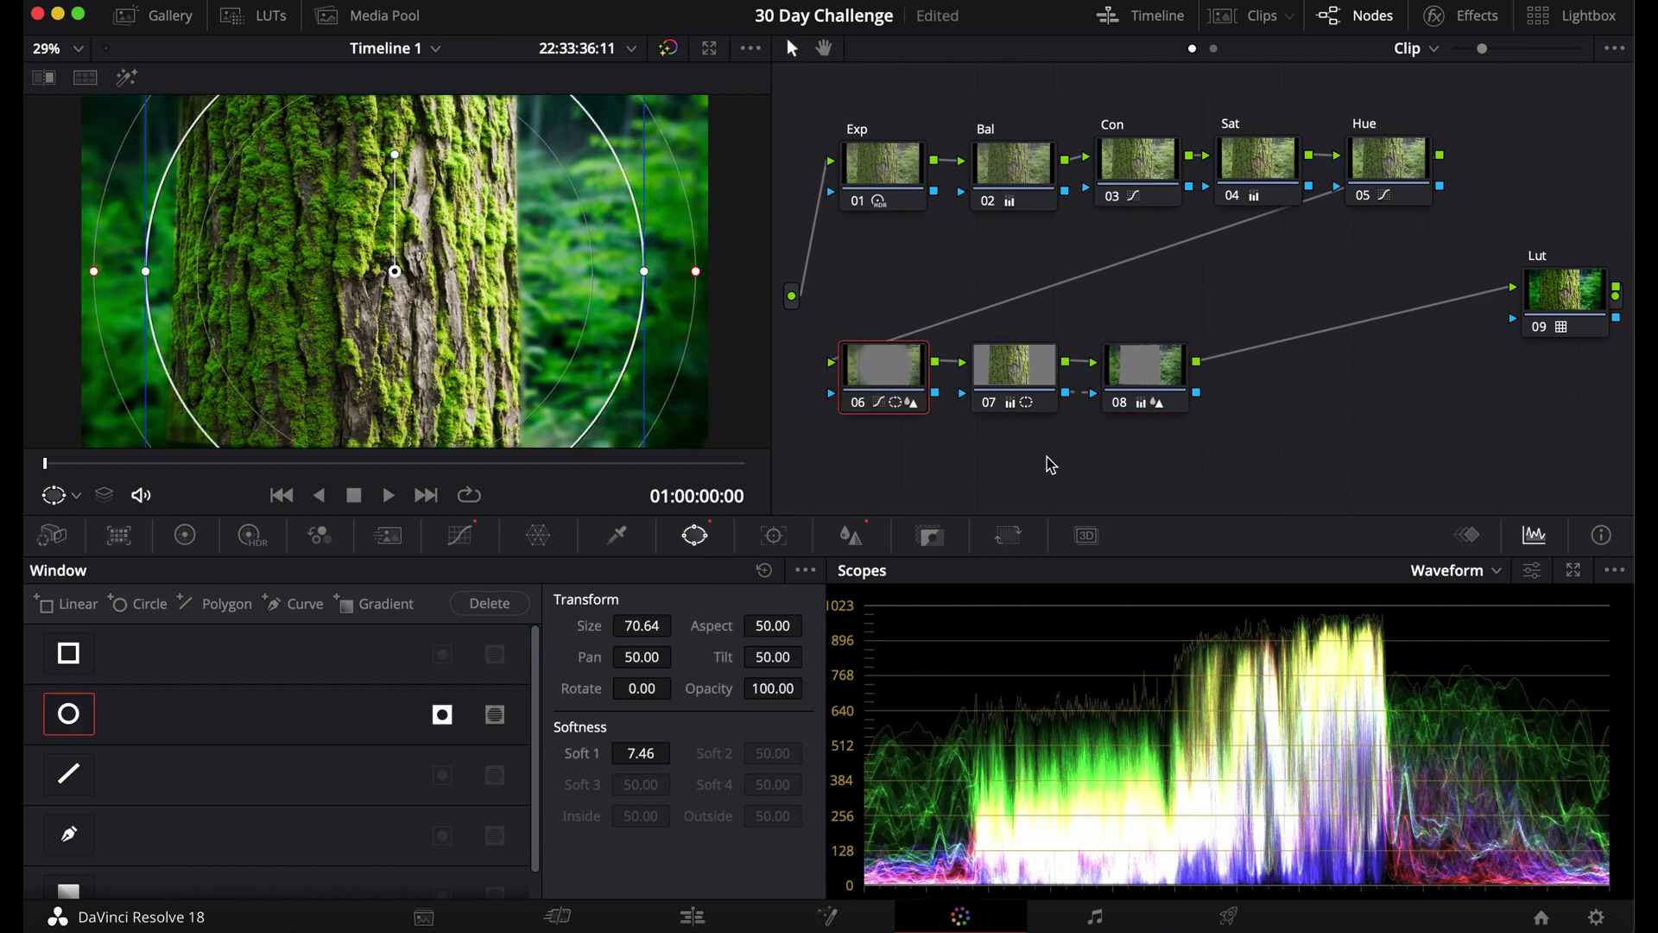
{"action": "key", "text": "shift+apostrophe"}
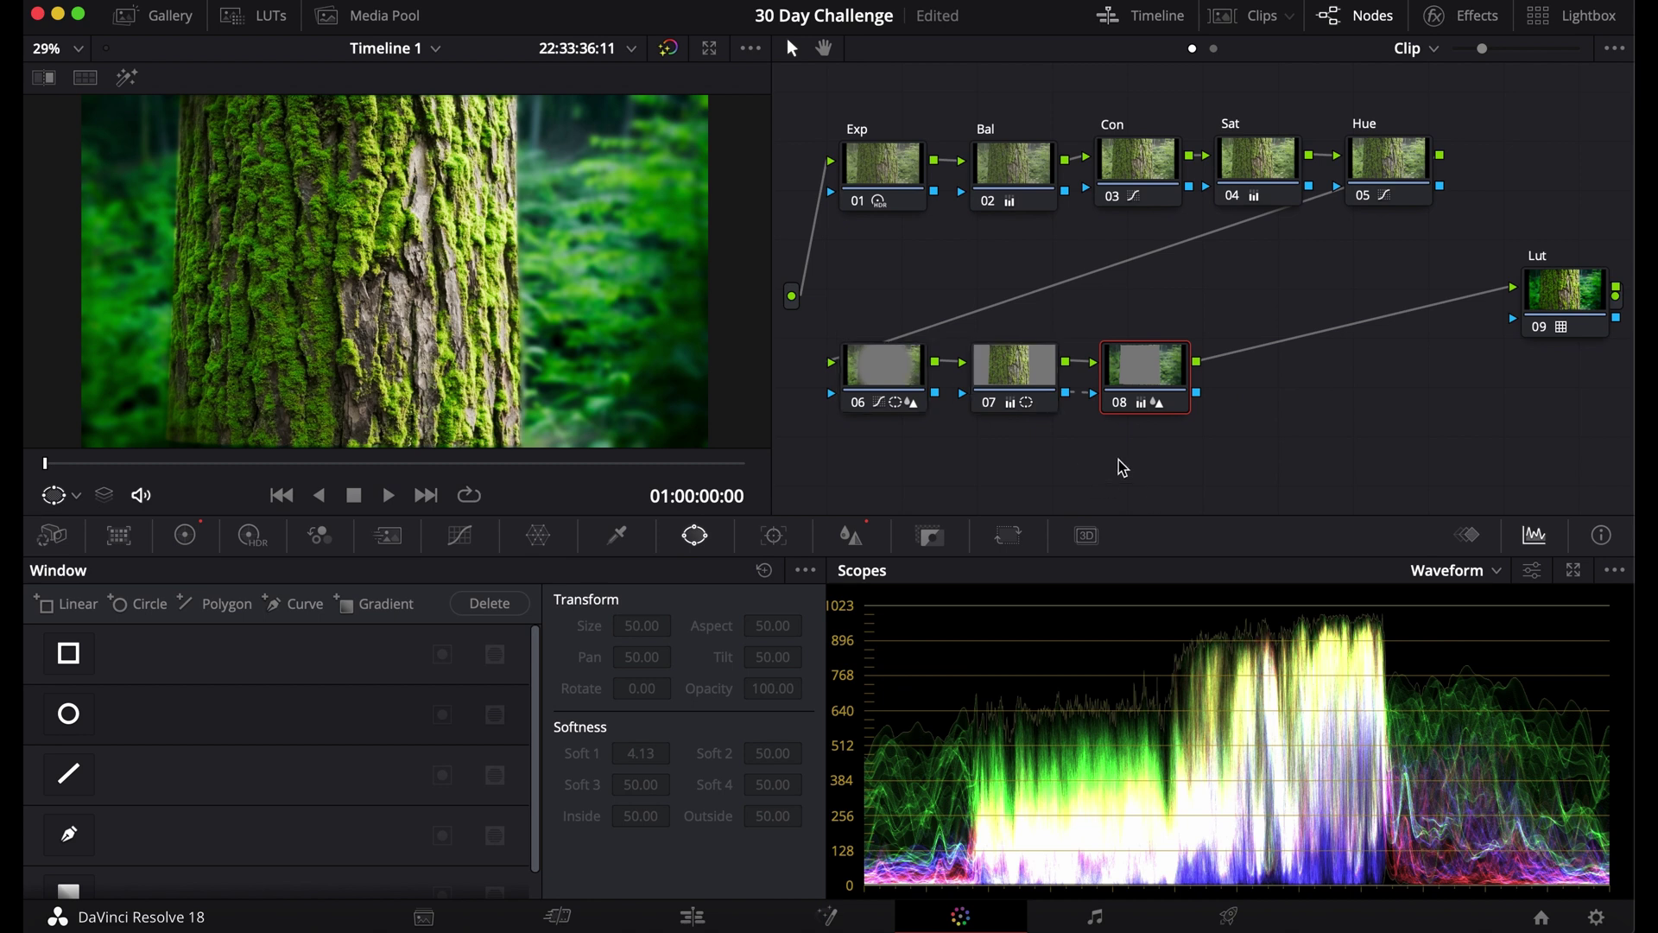
Delete nodes 07 and 08, then add a new serial node after node 06.
{"action": "left_click_drag", "start_coordinate": [1116, 462], "coordinate": [1037, 402]}
{"action": "key", "text": "Delete"}
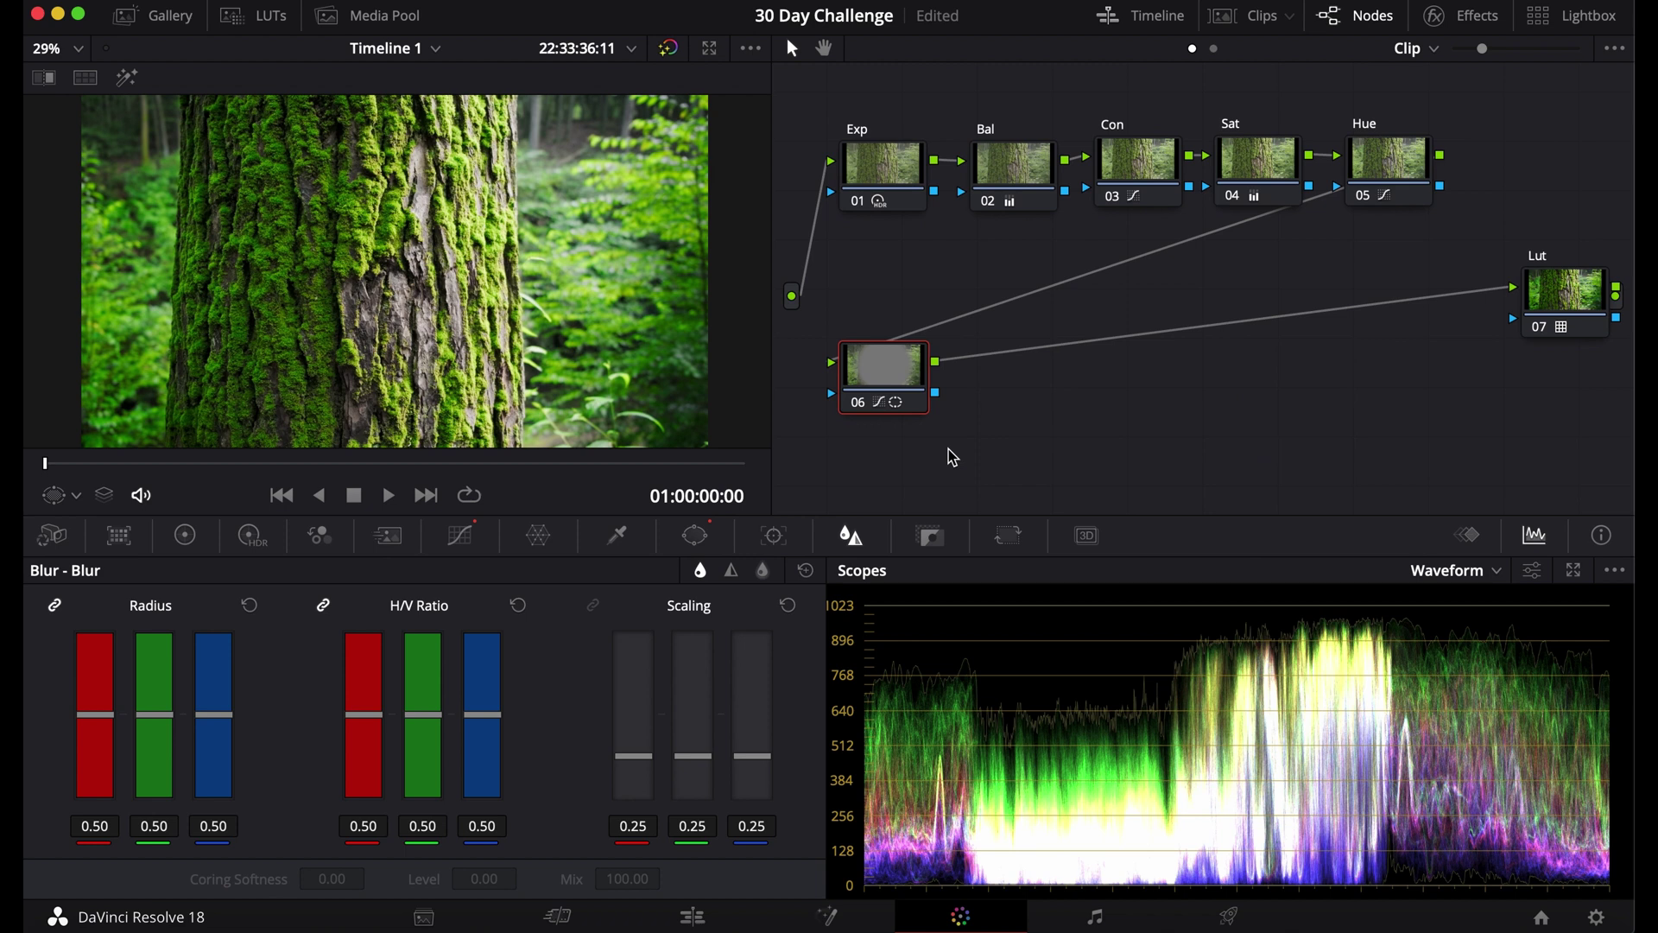
{"action": "key", "text": "alt+w"}
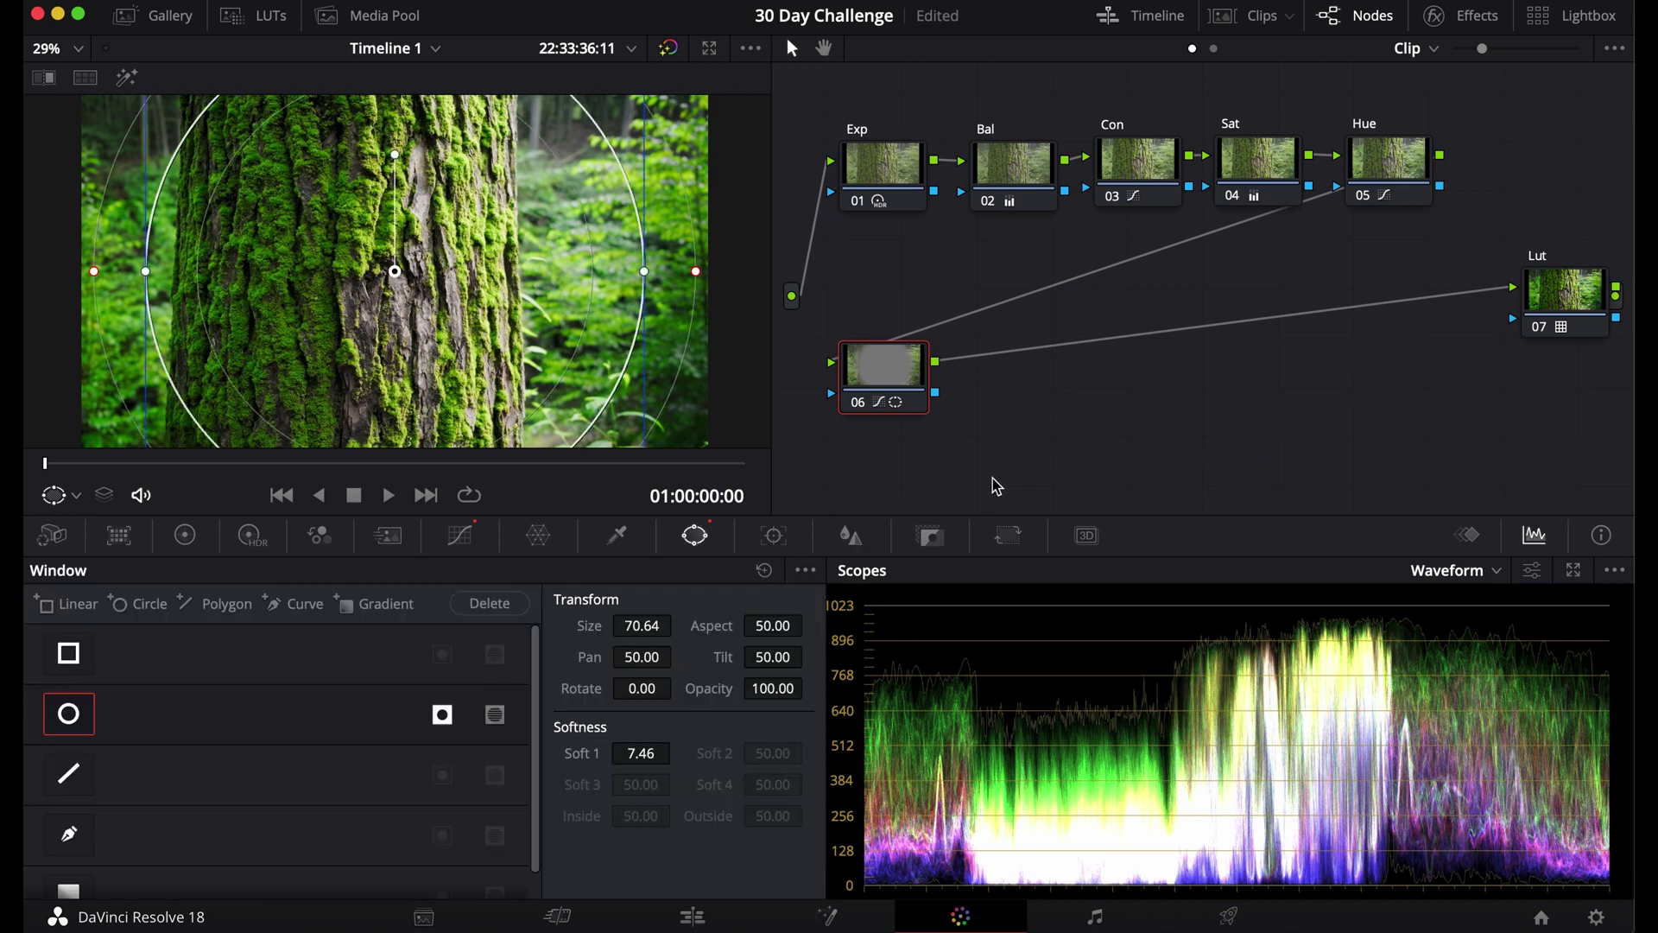
{"action": "key", "text": "alt+s"}
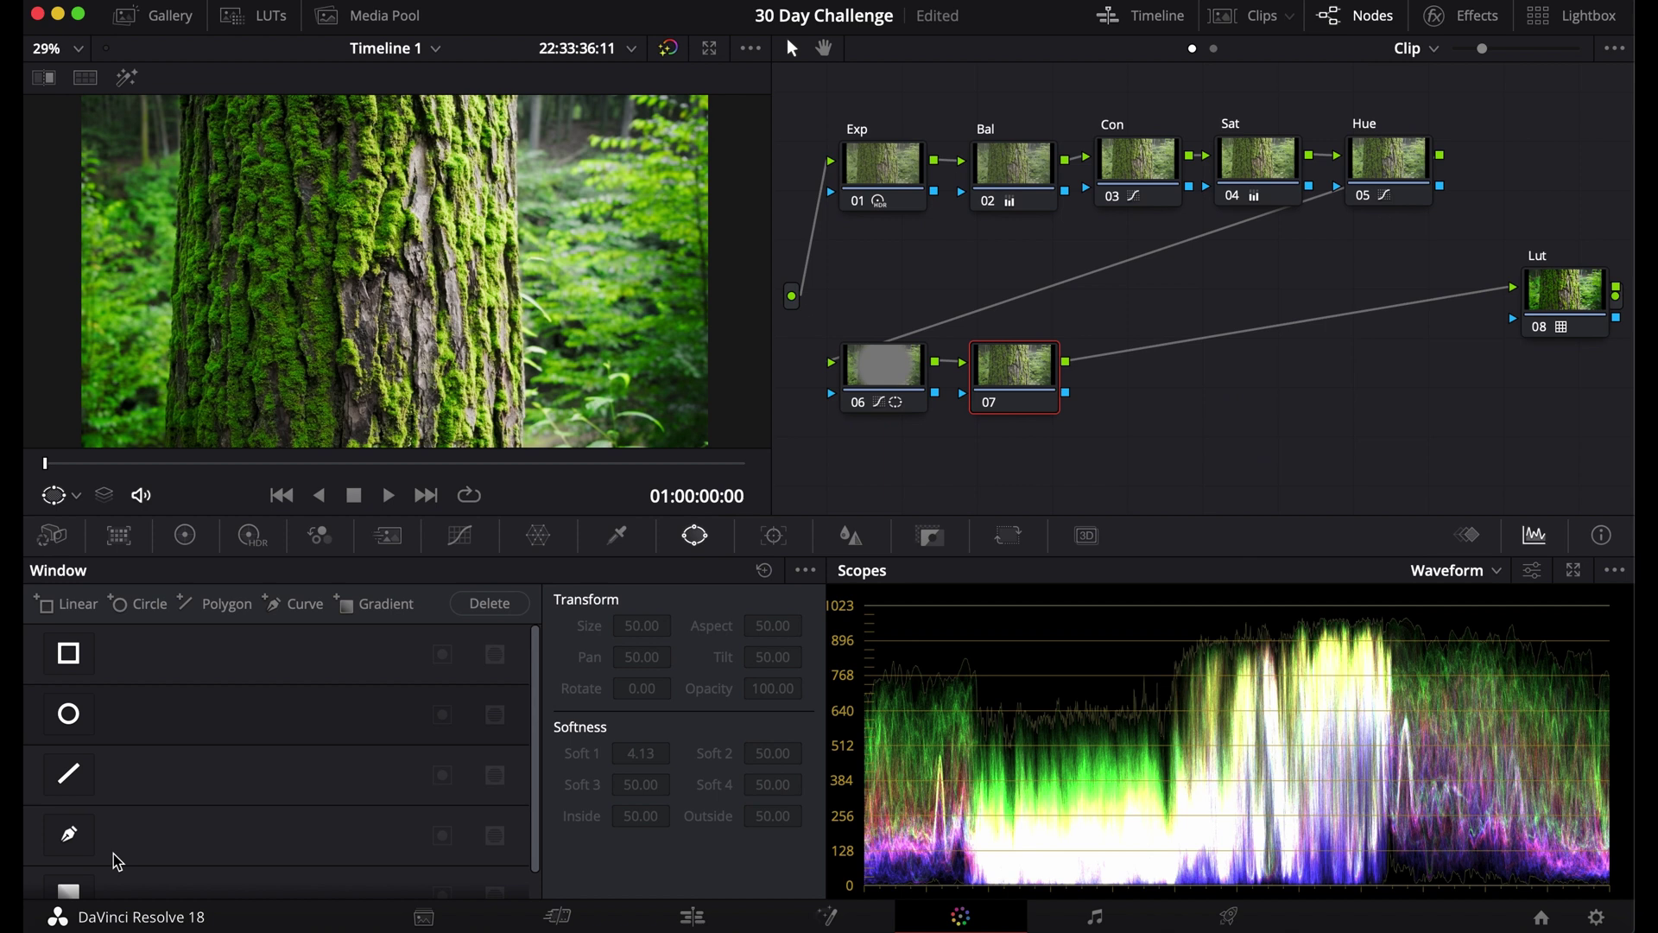
Add a gradient window to node 07, show its highlight, and set softness to 7.
{"action": "left_click", "coordinate": [82, 868]}
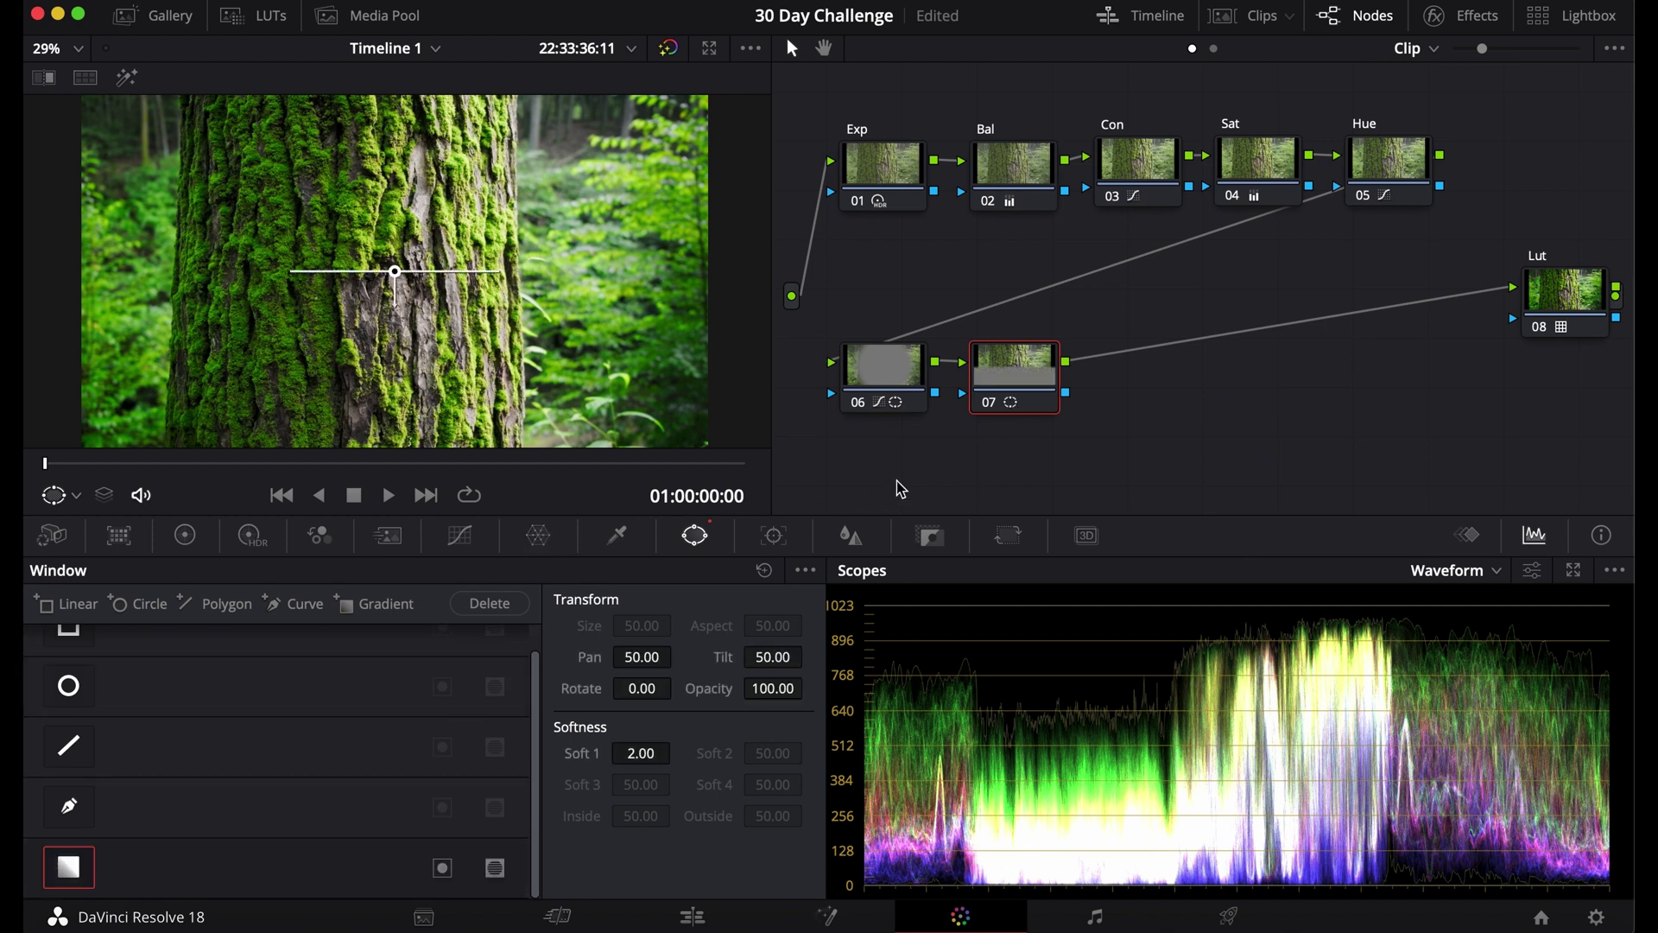
{"action": "key", "text": "shift+h"}
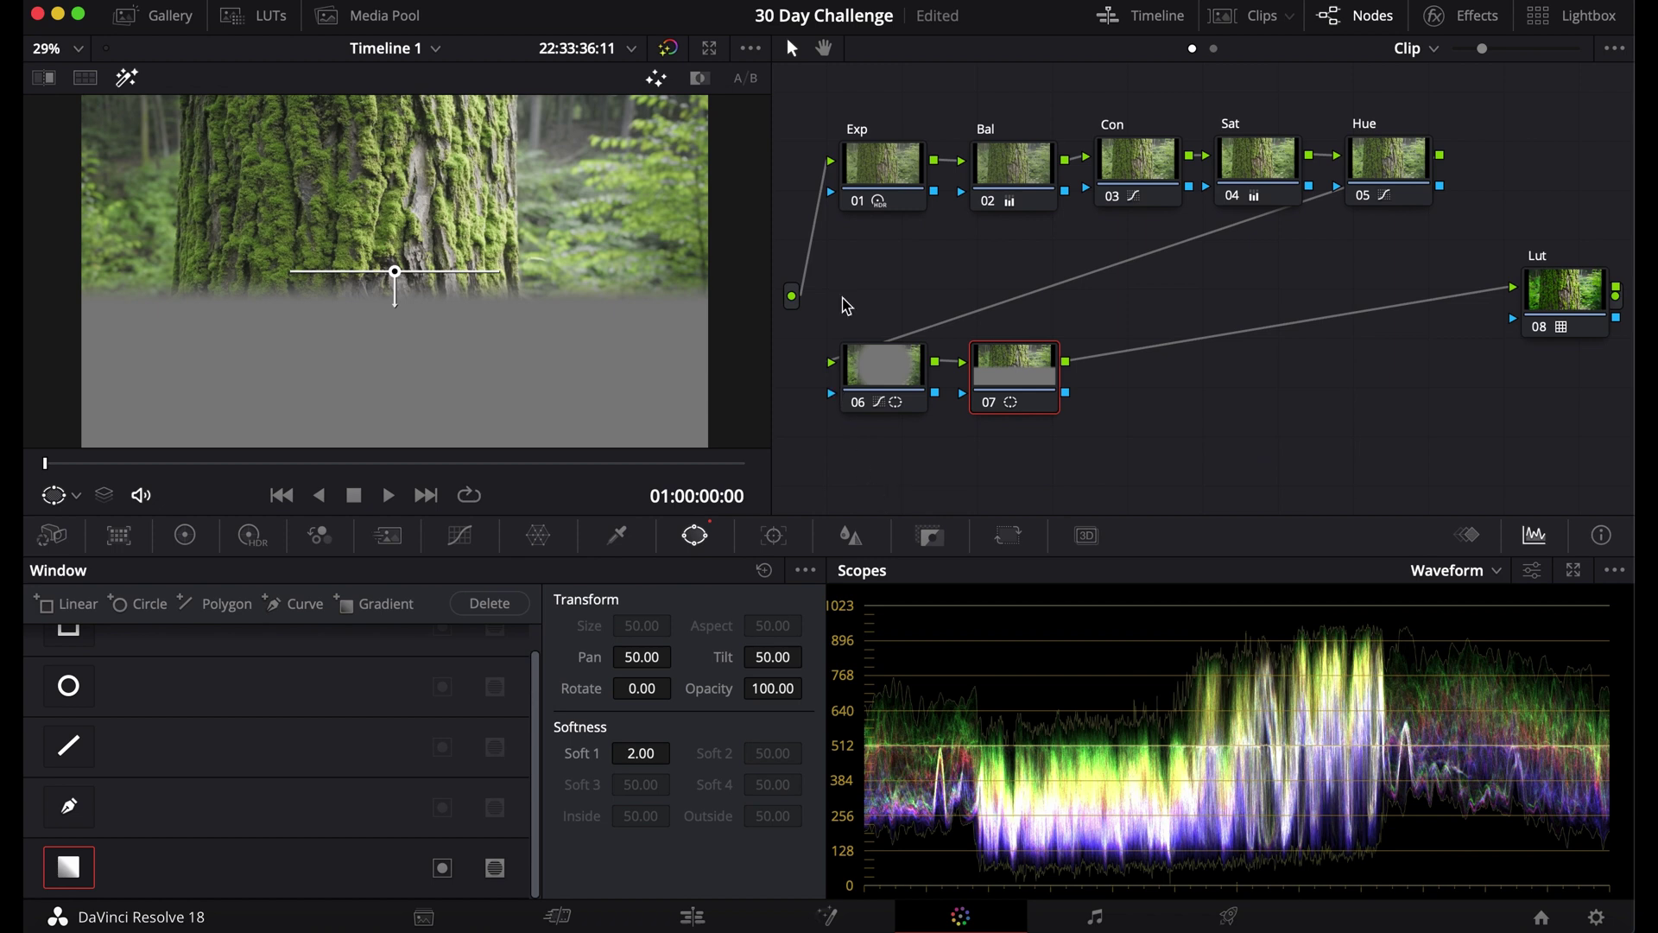
{"action": "left_click", "coordinate": [635, 754]}
{"action": "type", "text": "5"}
{"action": "key", "text": "Return"}
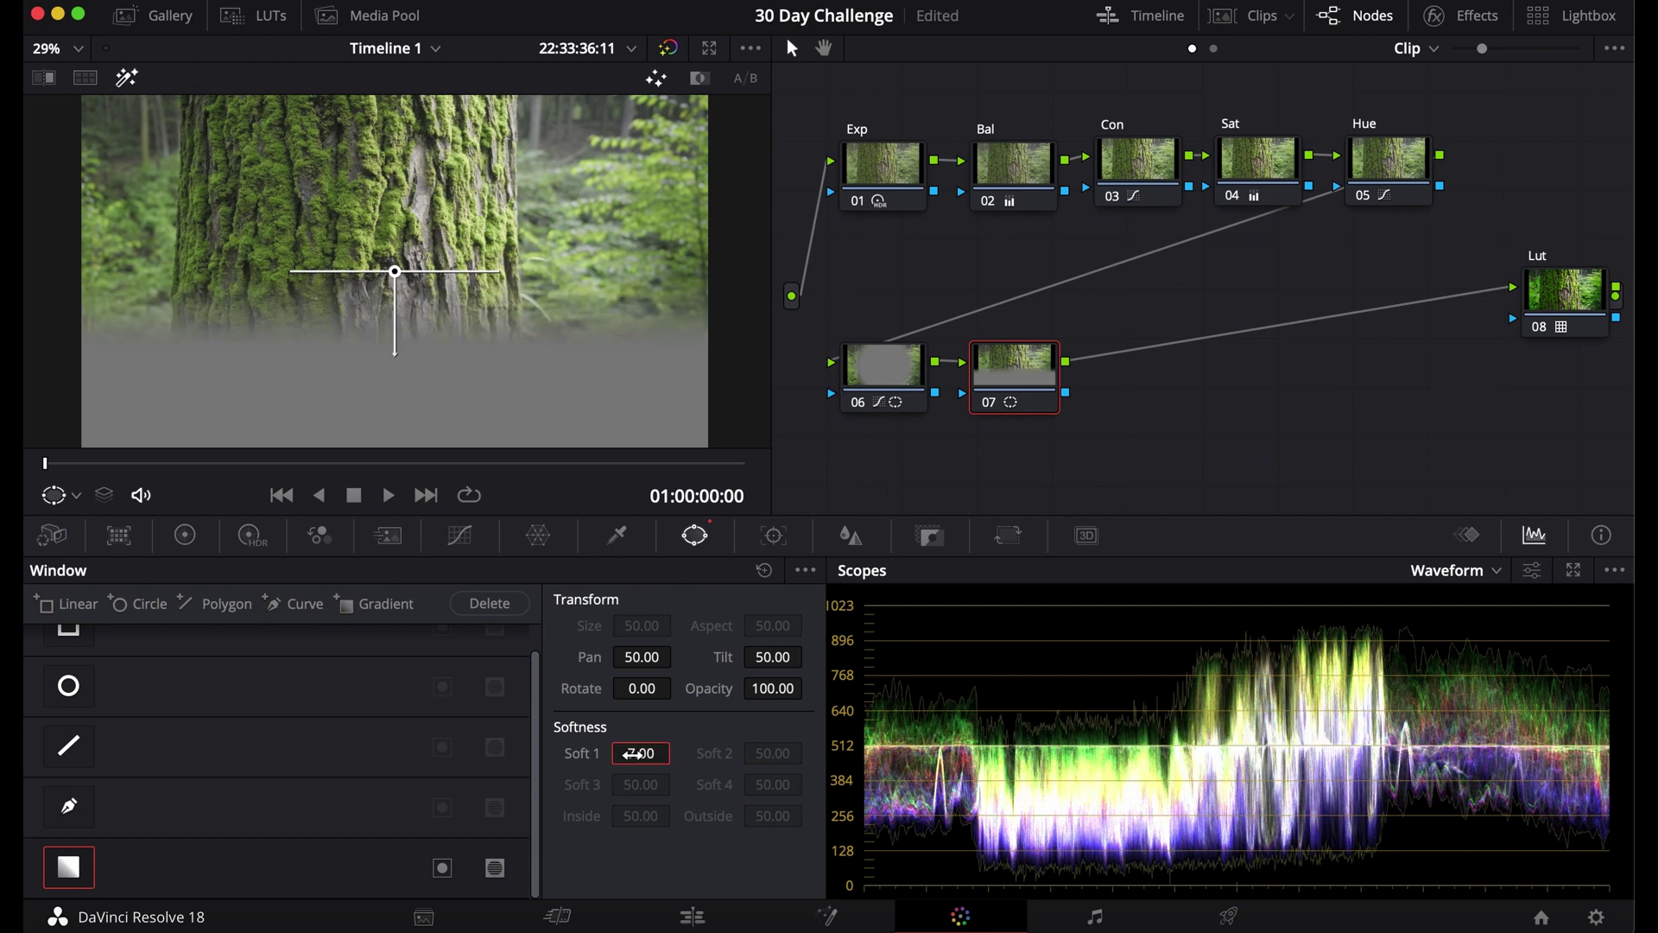
{"action": "left_click_drag", "start_coordinate": [634, 754], "coordinate": [718, 761]}
Rotate the gradient to 90 degrees and pan it further right.
{"action": "left_click_drag", "start_coordinate": [745, 667], "coordinate": [812, 654]}
{"action": "left_click", "coordinate": [642, 688]}
{"action": "type", "text": "90"}
{"action": "key", "text": "Return"}
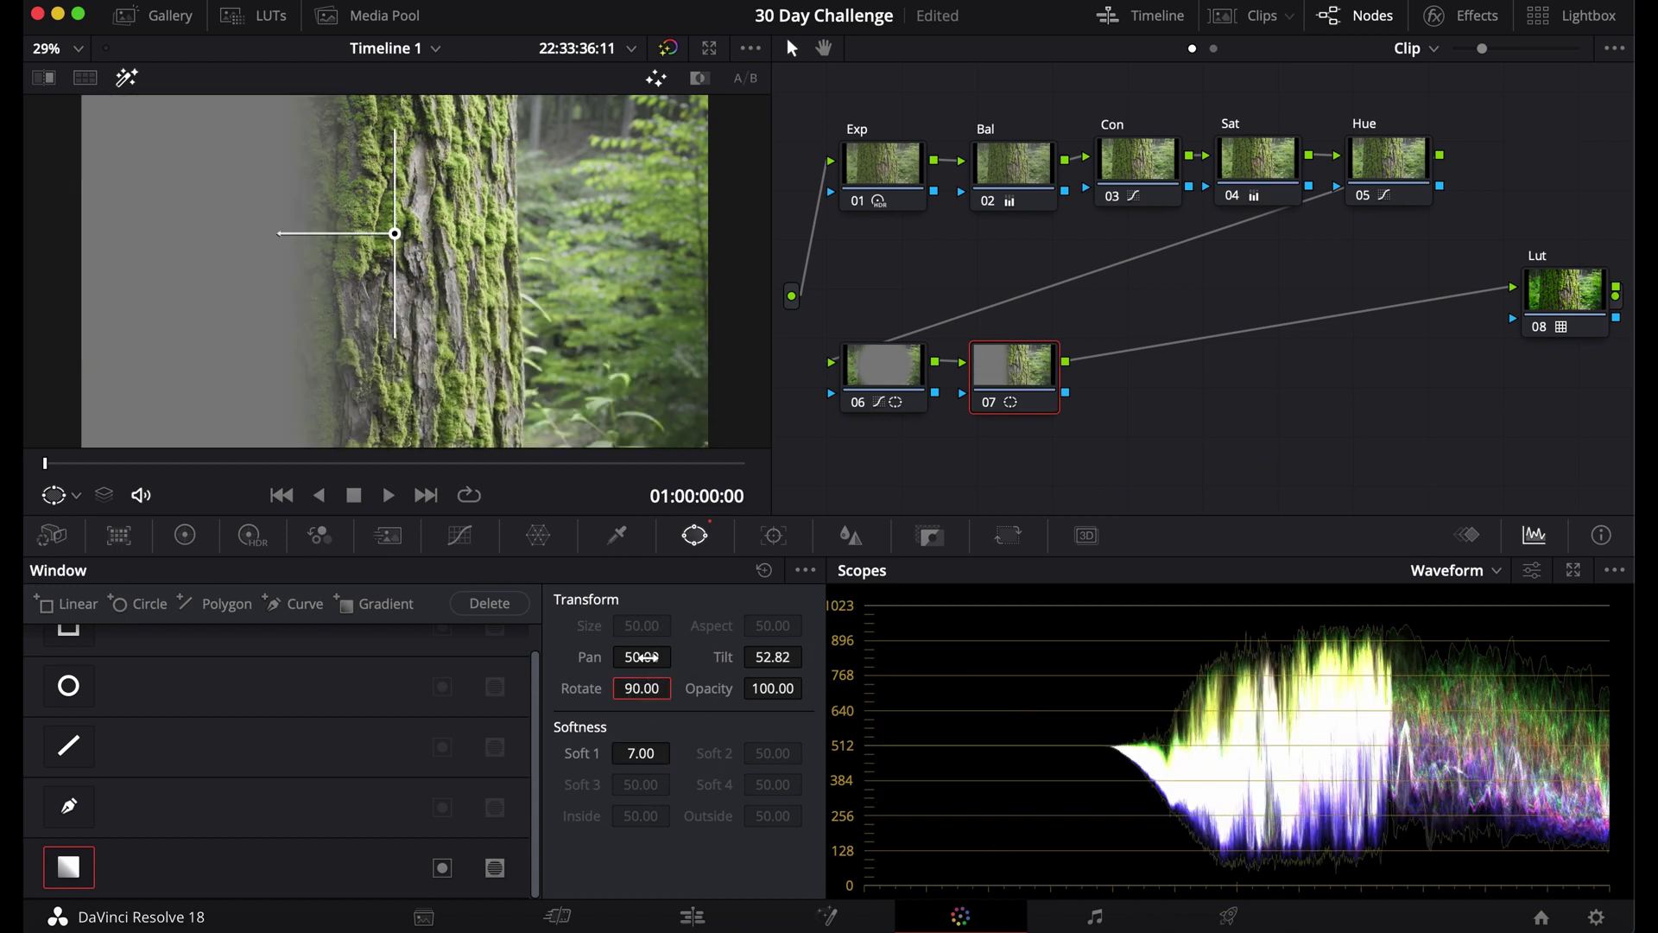
{"action": "left_click_drag", "start_coordinate": [642, 656], "coordinate": [733, 678]}
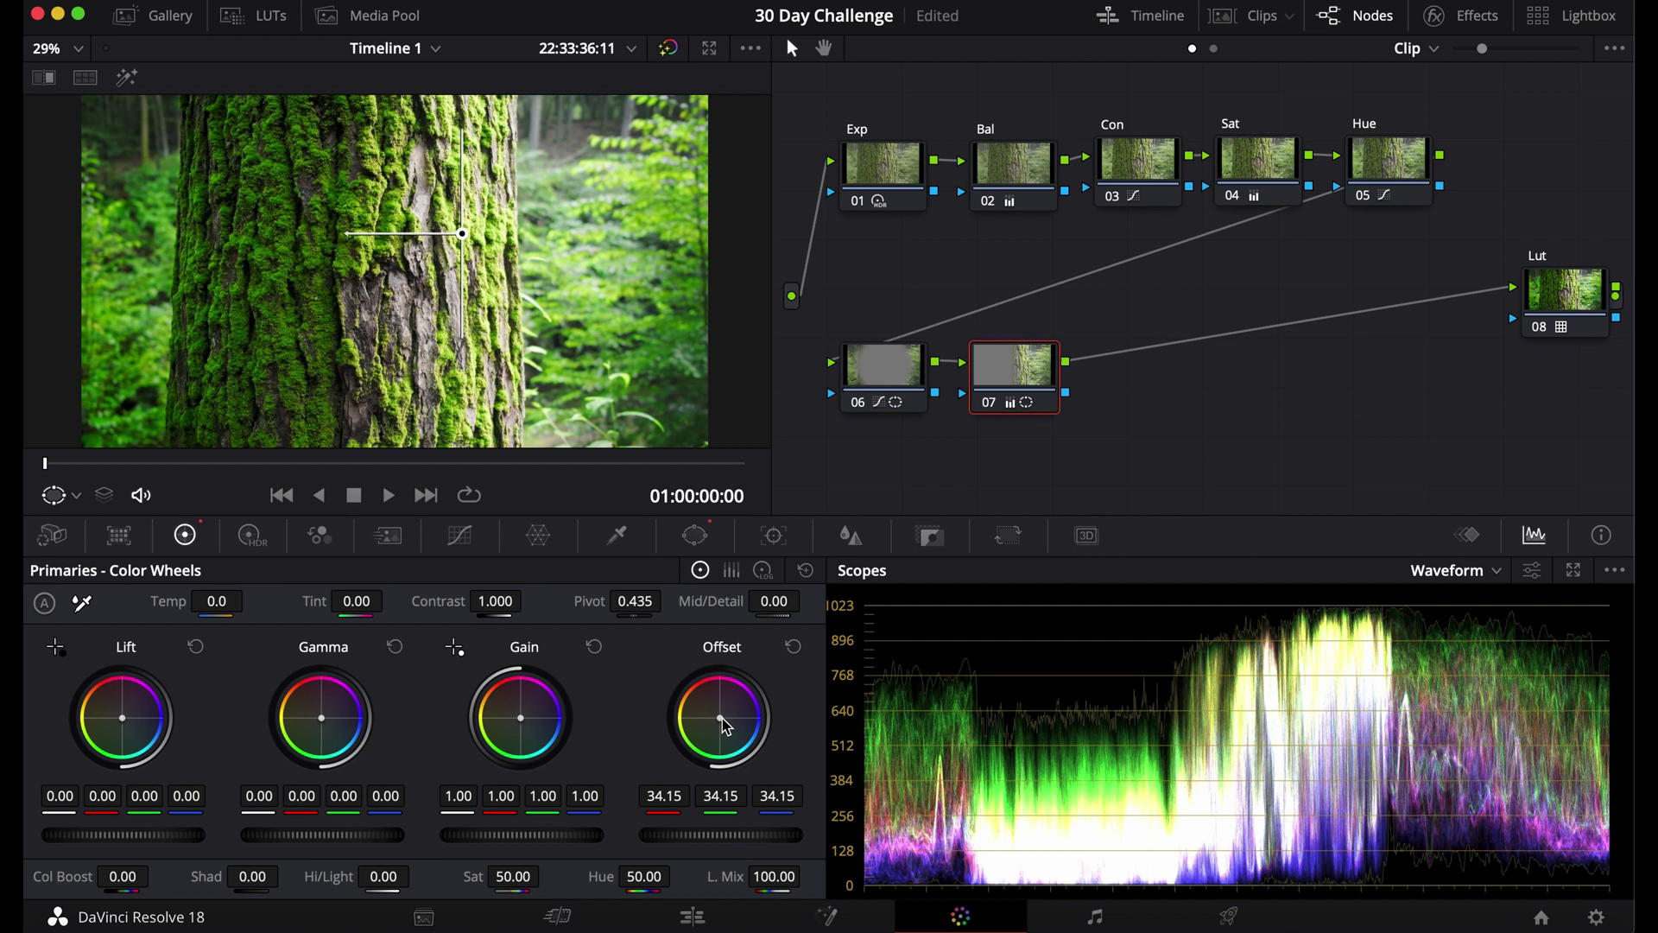
Warm node 07's offset to 35.11 red, 33.89 green, 32.45 blue, then show the custom curves.
{"action": "left_click_drag", "start_coordinate": [720, 717], "coordinate": [717, 717]}
{"action": "left_click", "coordinate": [460, 535]}
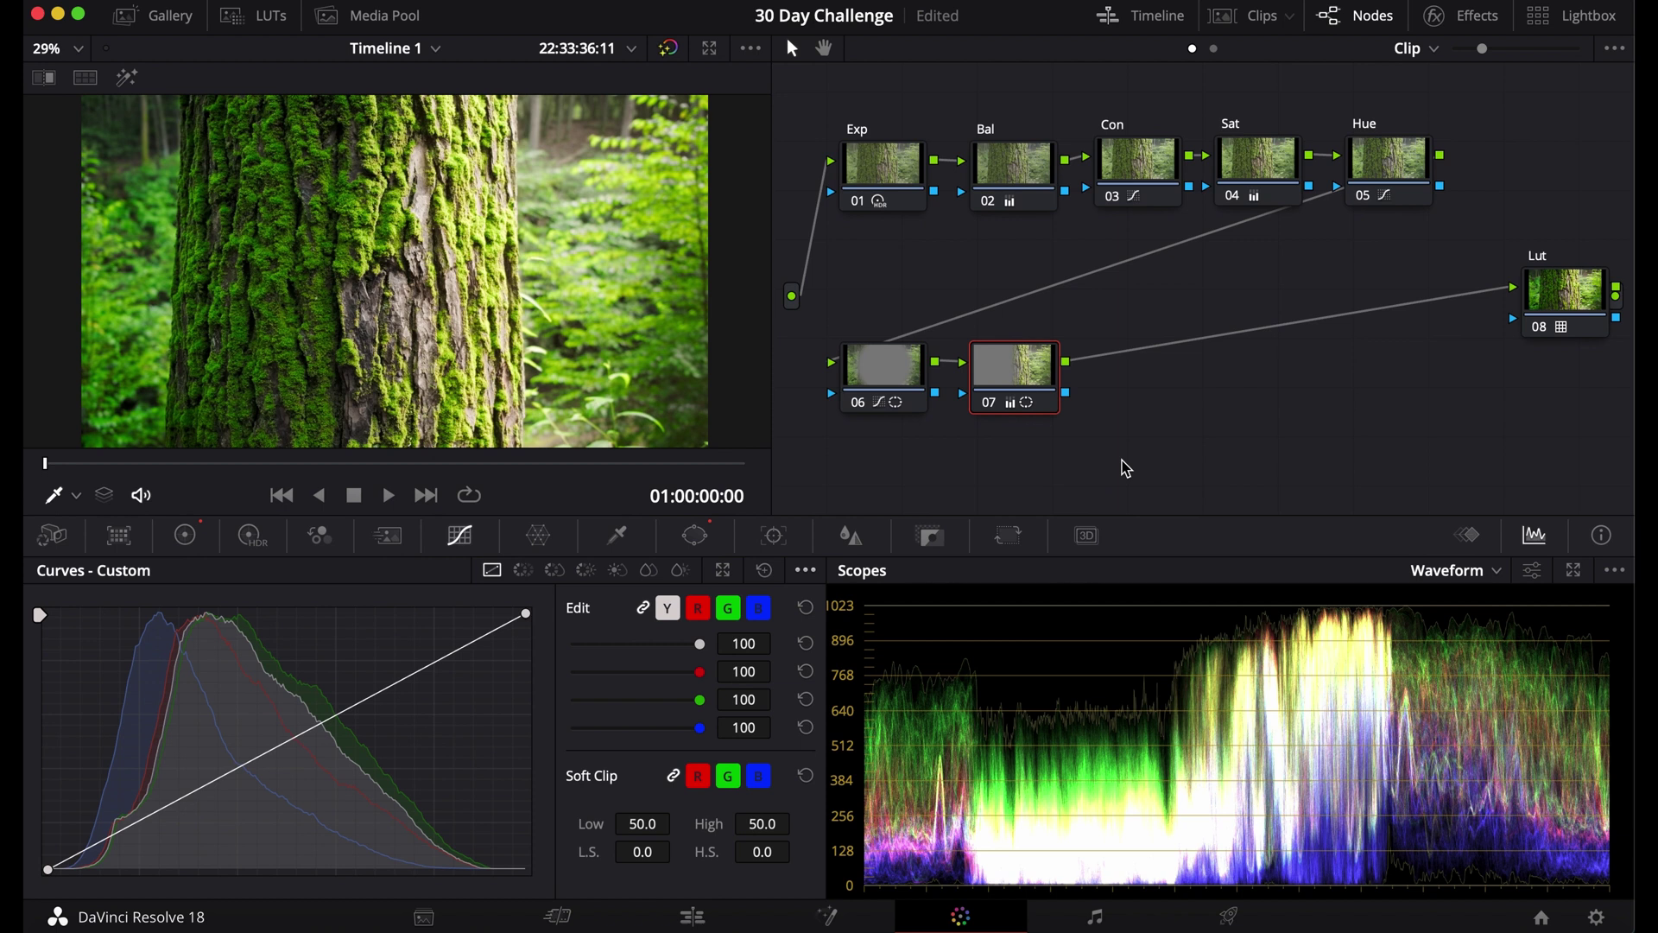
{"action": "key", "text": "ctrl+d"}
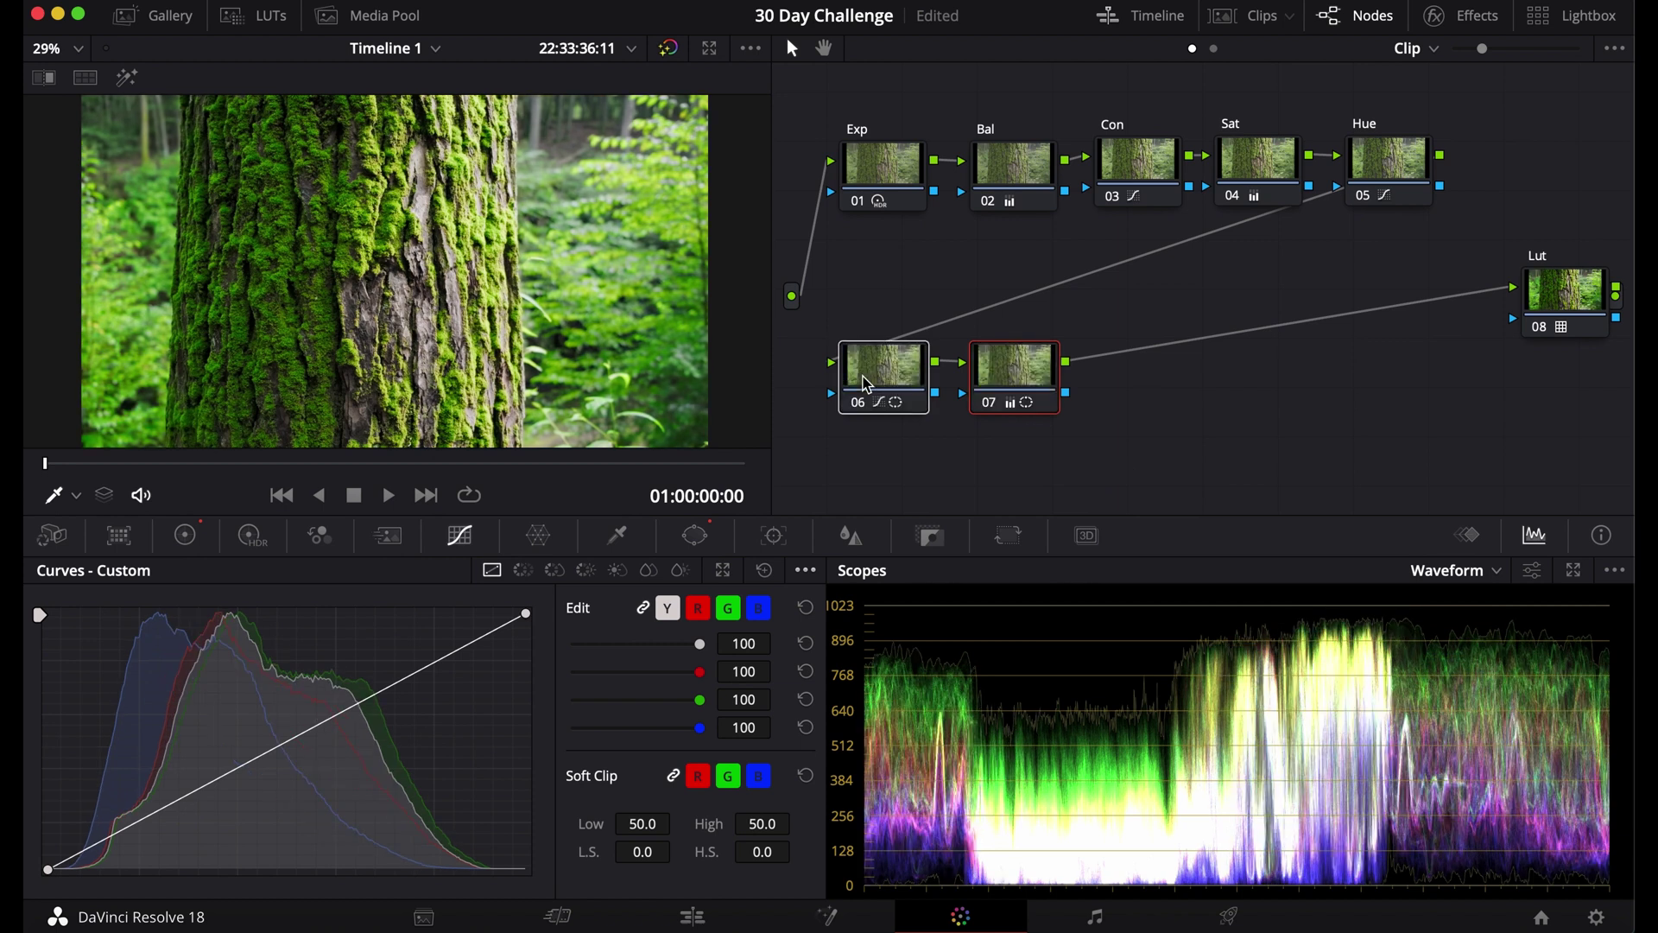
{"action": "key", "text": "ctrl+d"}
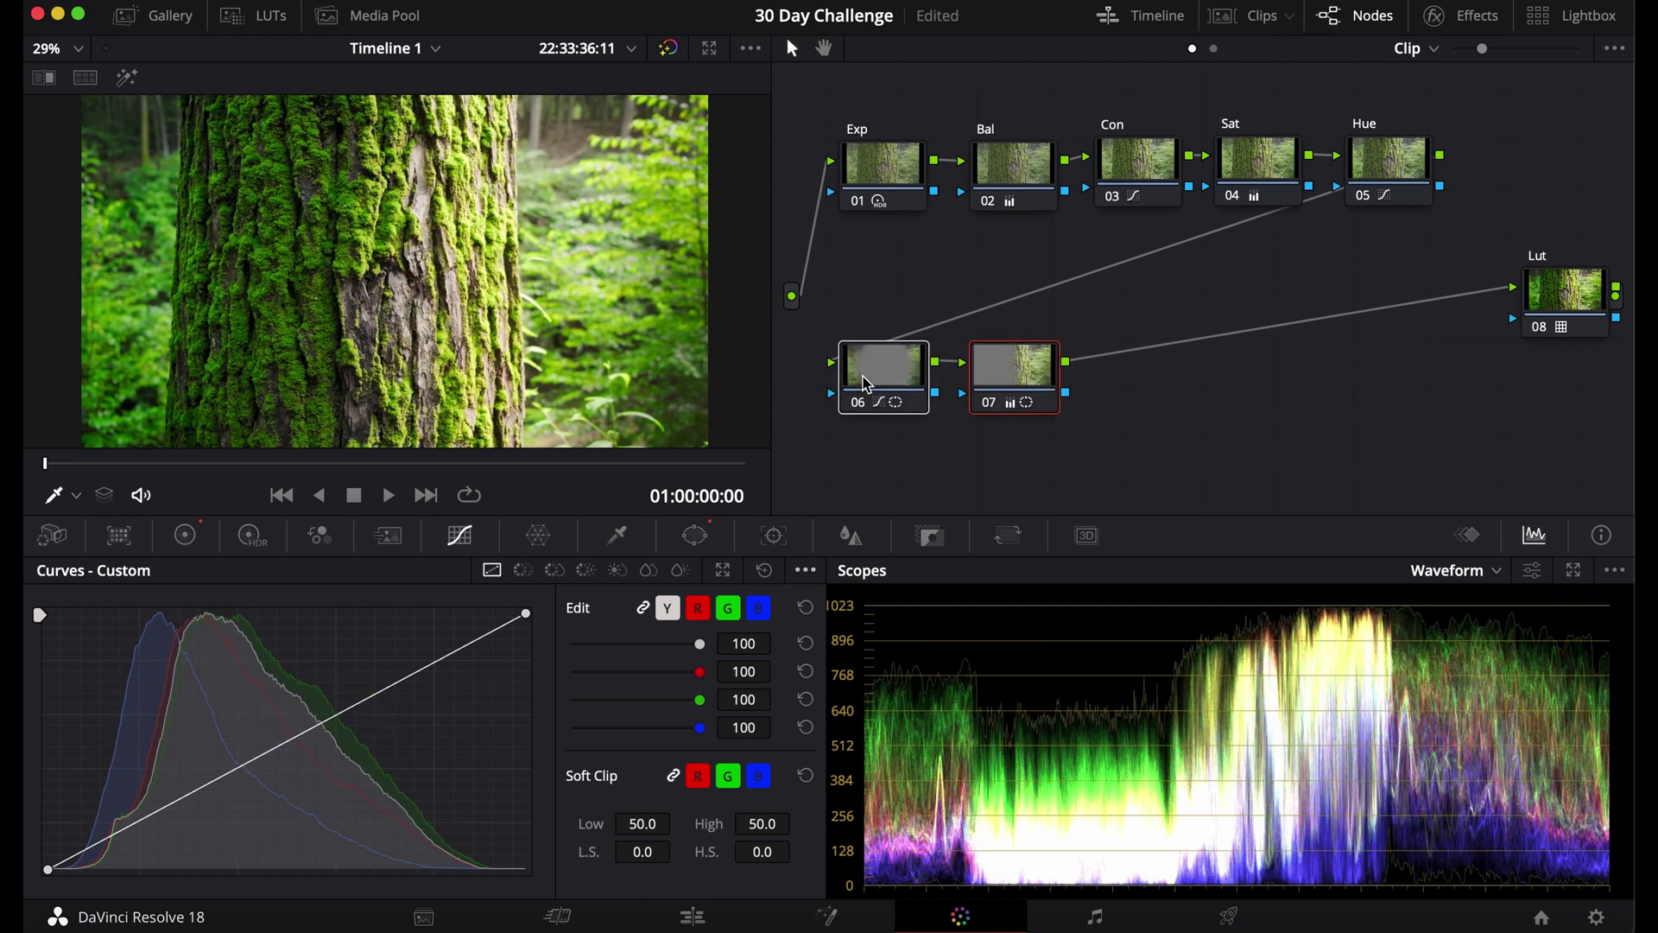